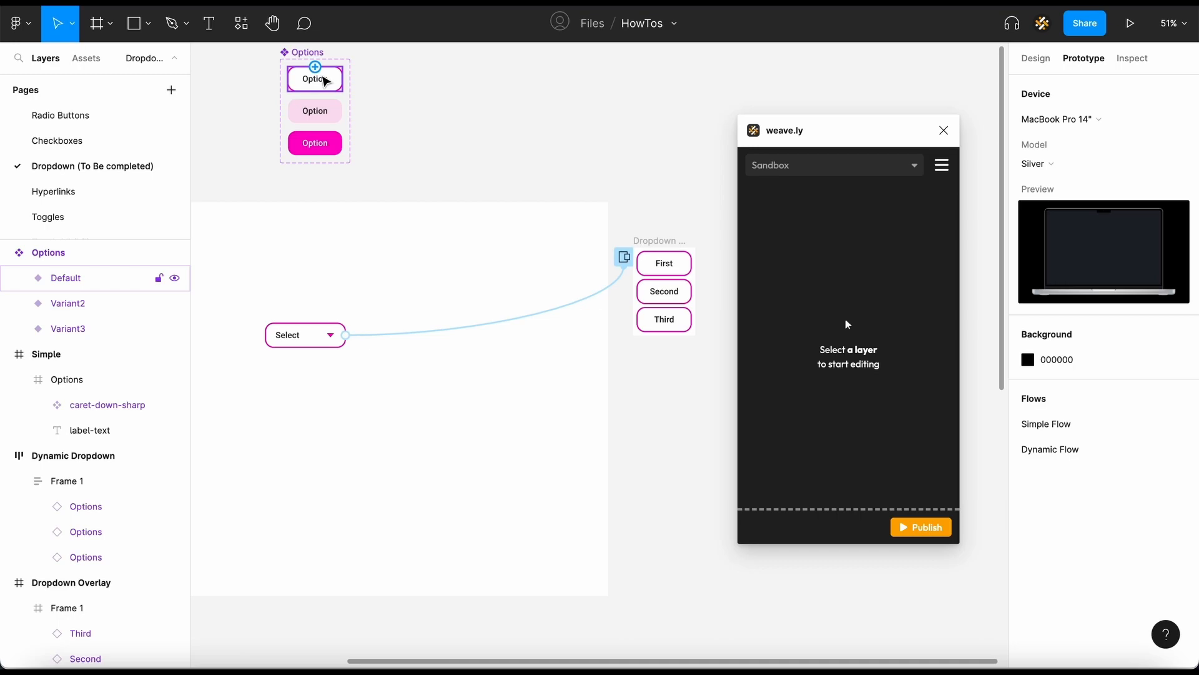
left_click(337, 111)
left_click(339, 145)
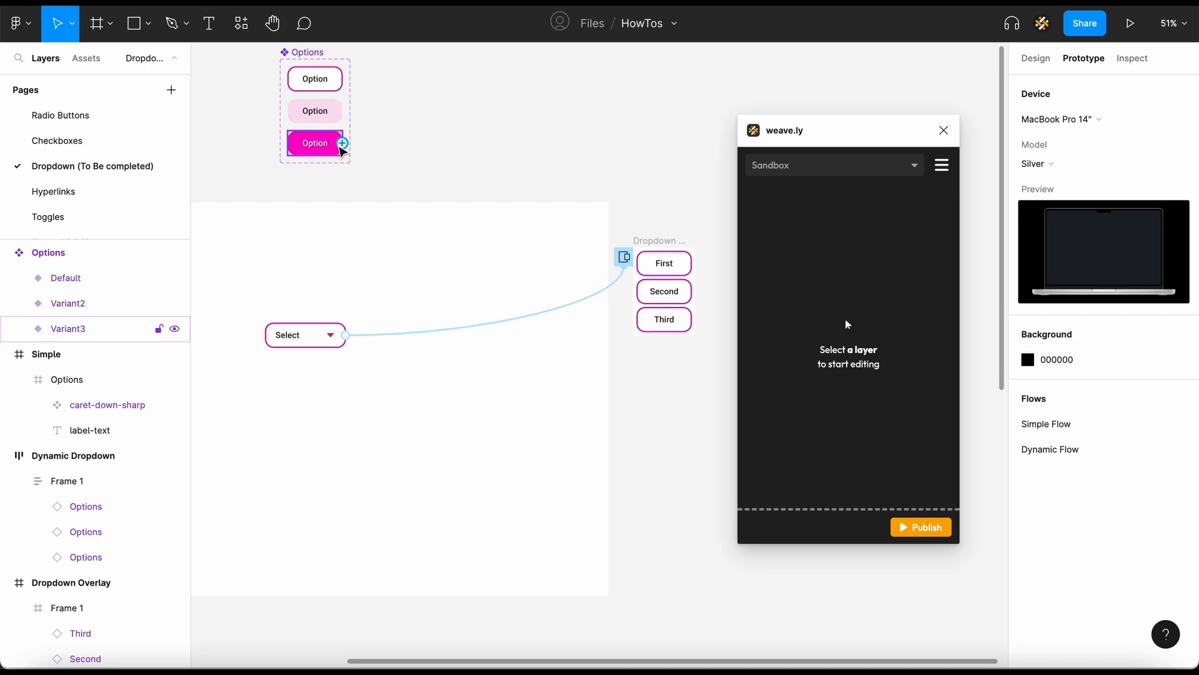
left_click(415, 152)
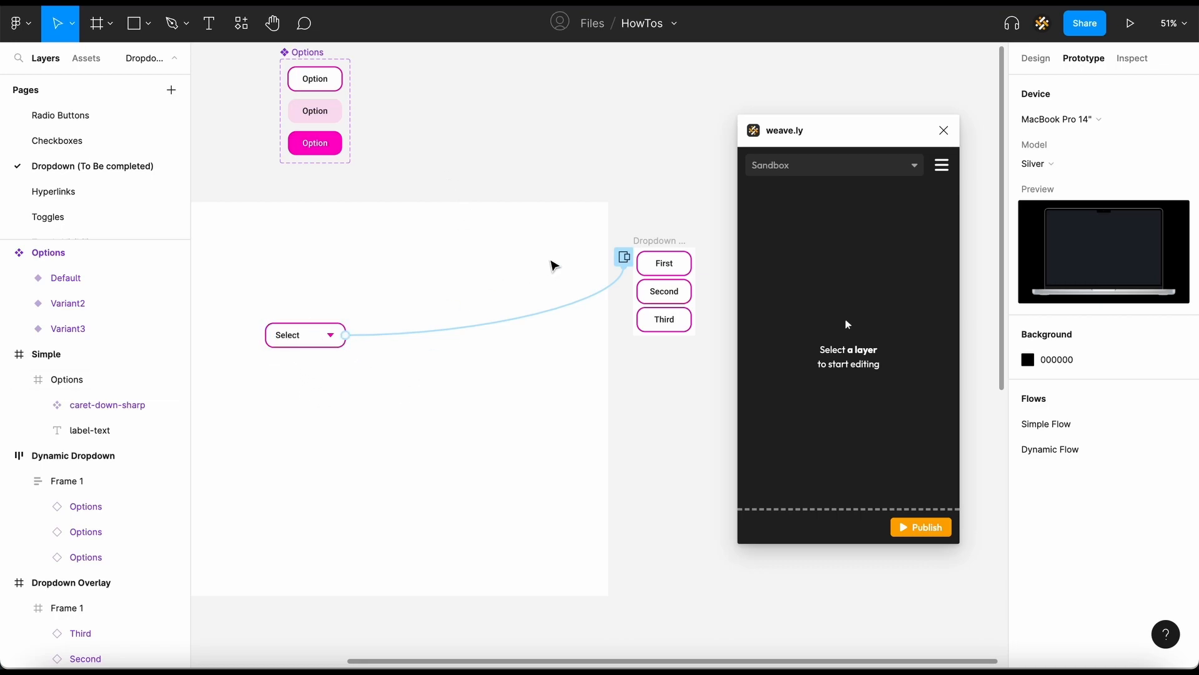
Examine the interaction details that open the Dropdown Overlay from the Select box, moving the plugin window clear of them.
left_click(624, 257)
left_click_drag(859, 138, 722, 501)
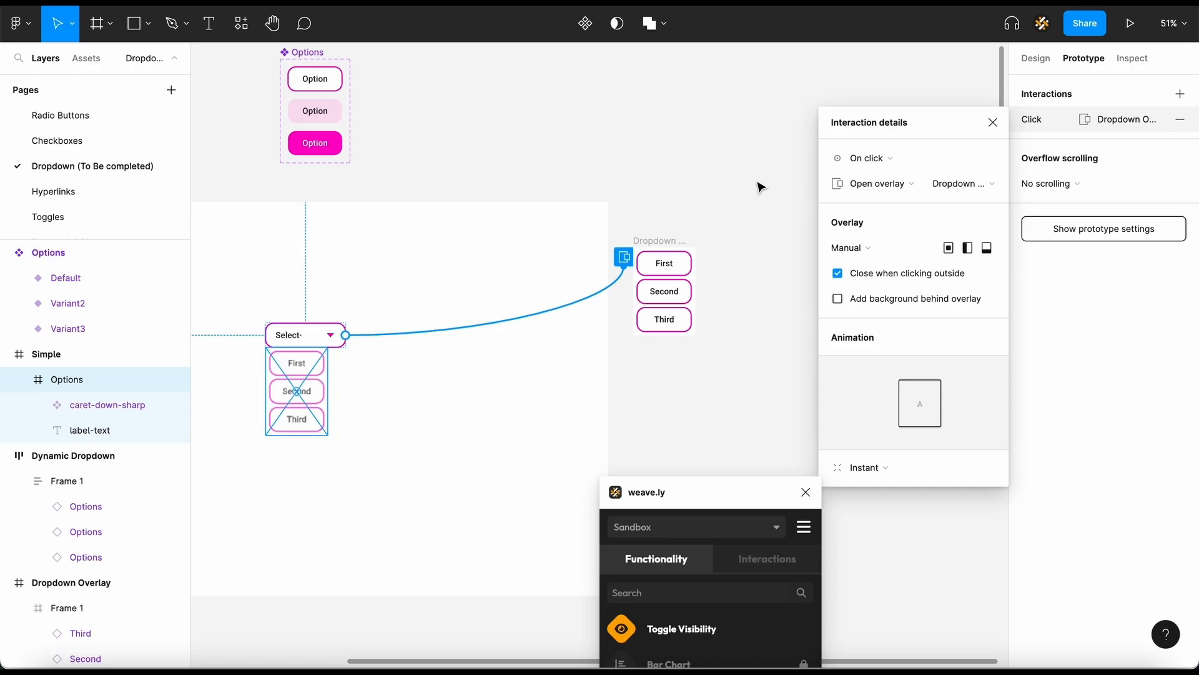
left_click(993, 123)
left_click(837, 265)
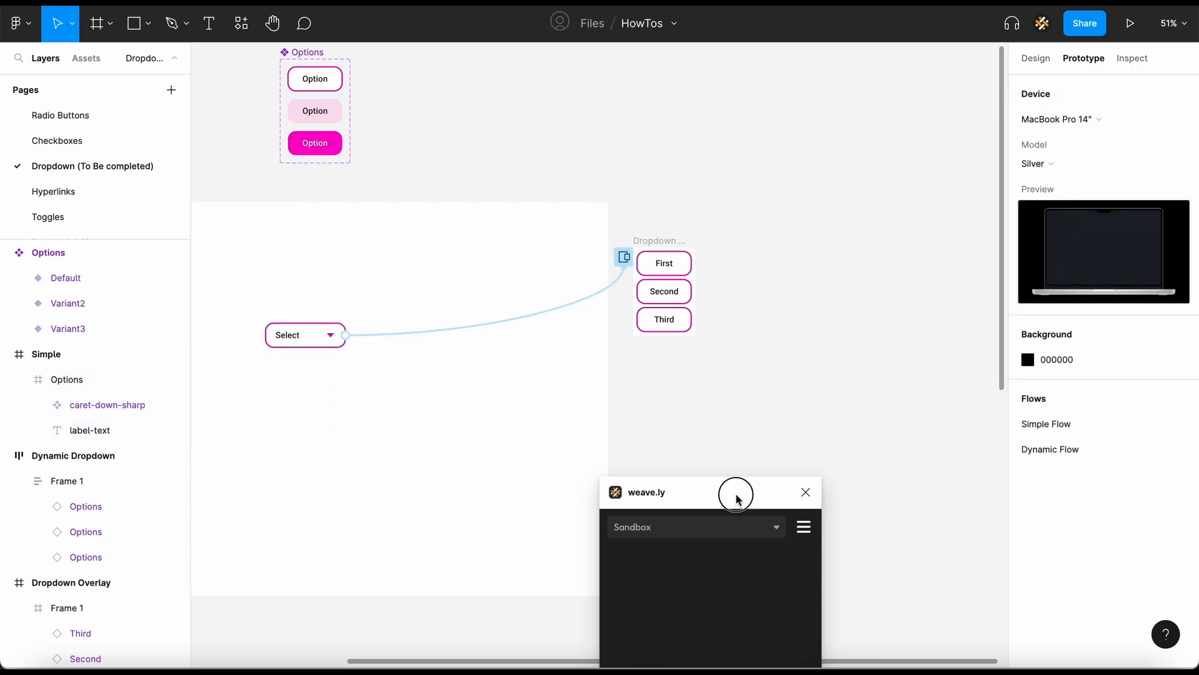
left_click_drag(737, 498, 942, 109)
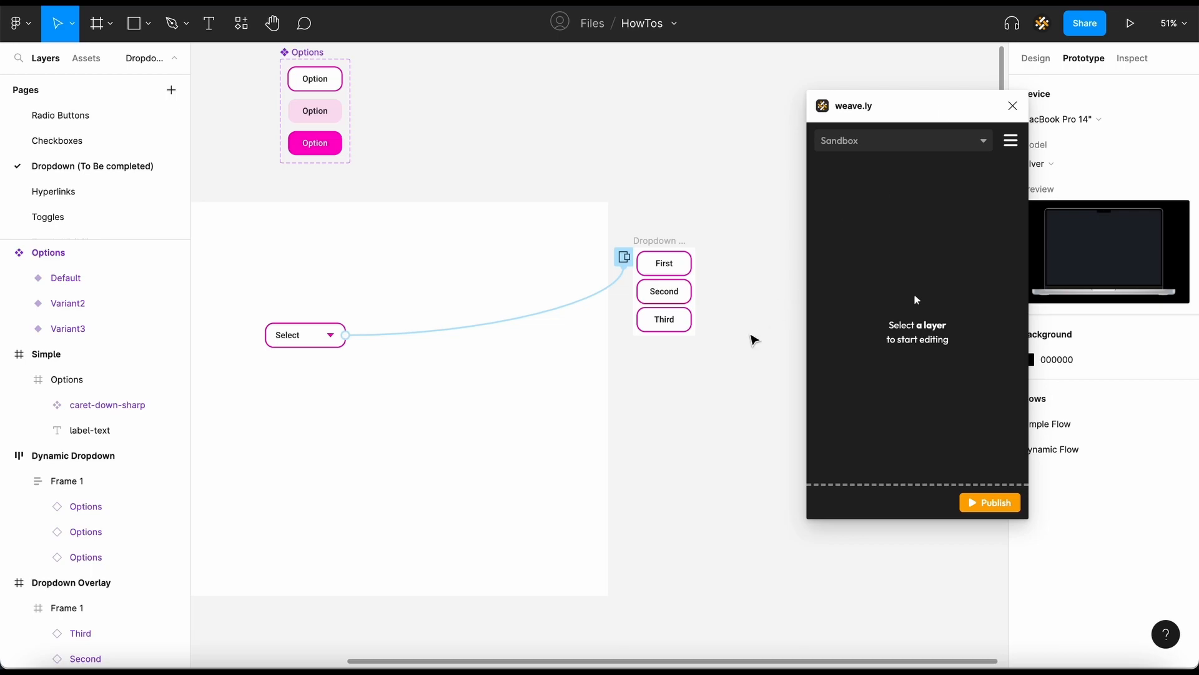
Assign the Selectable Text functionality to the frame holding the First, Second and Third options in the Dropdown Overlay.
left_click(664, 323)
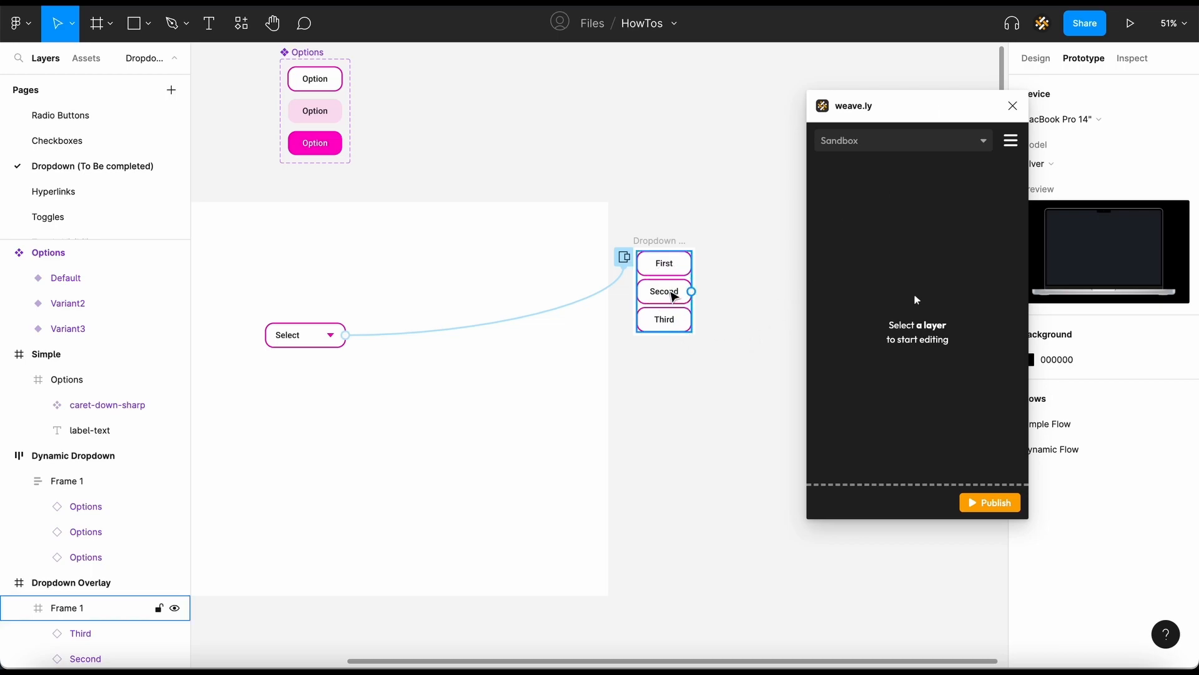
left_click(672, 292)
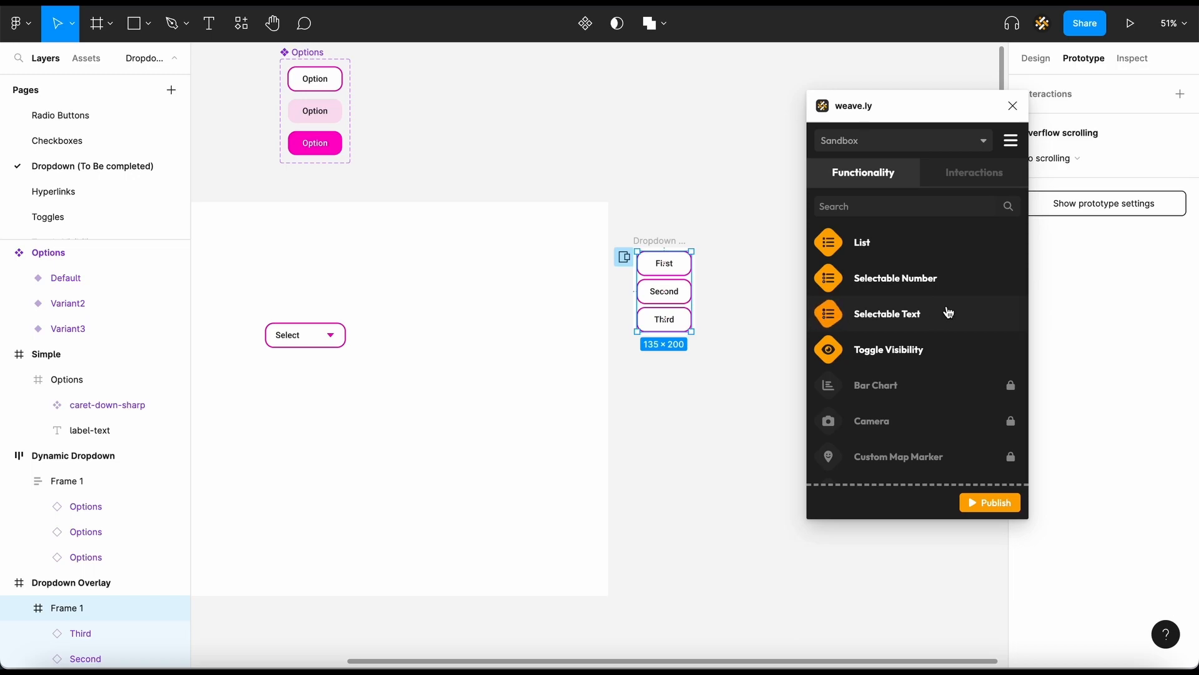
left_click(919, 316)
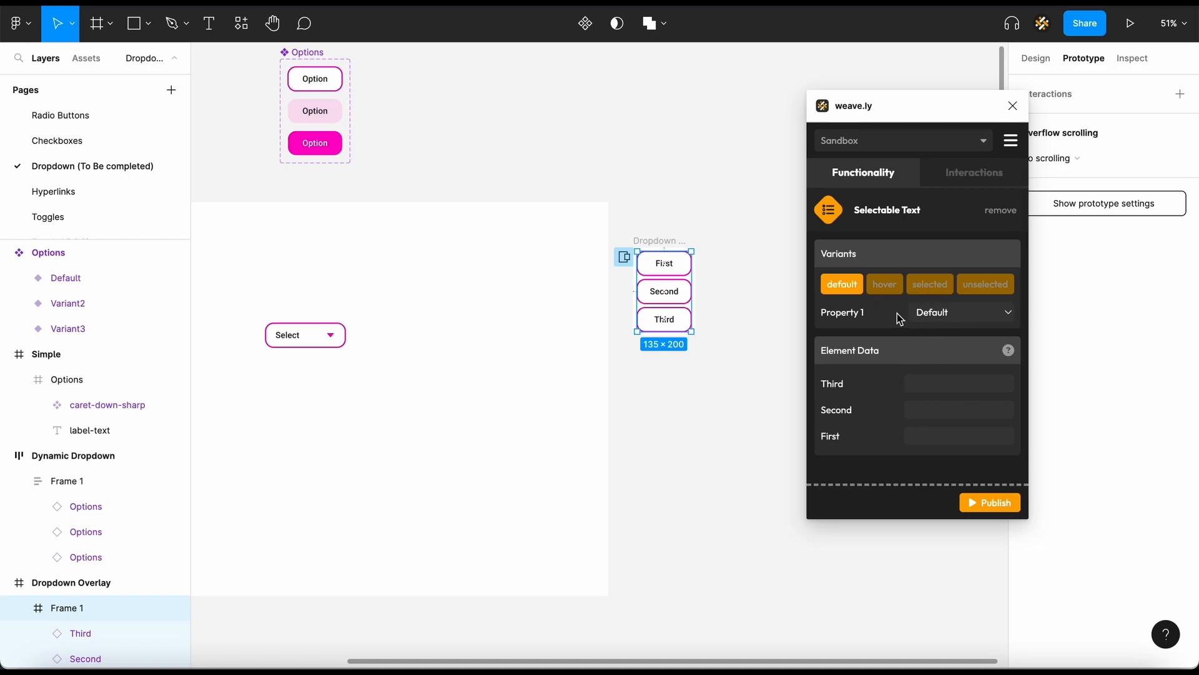
Set the Selectable Text hover state to Variant2 and its selected state to Variant3.
left_click(884, 294)
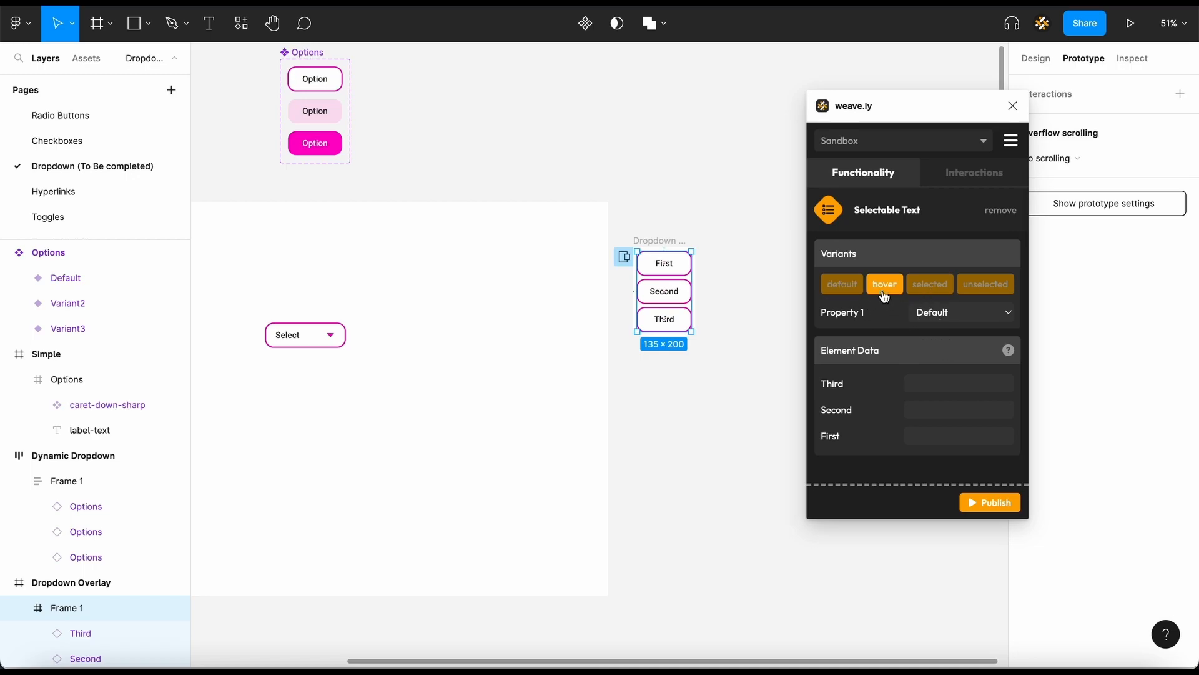
left_click(984, 320)
left_click(977, 329)
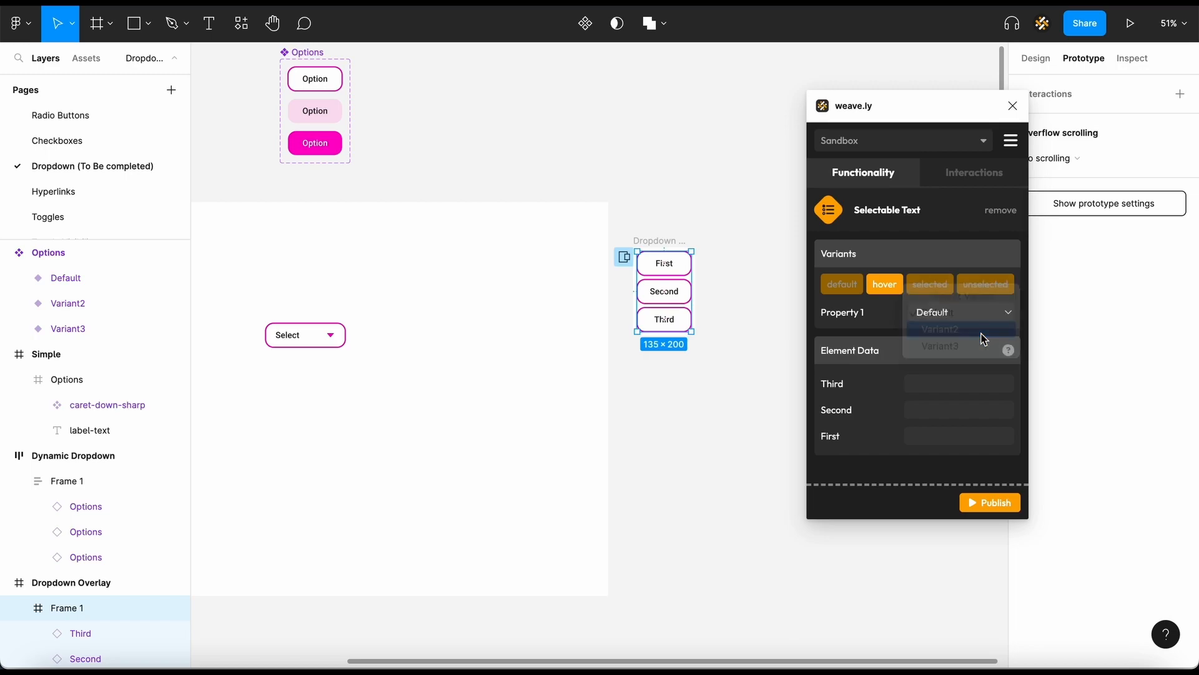
left_click(935, 295)
left_click(973, 316)
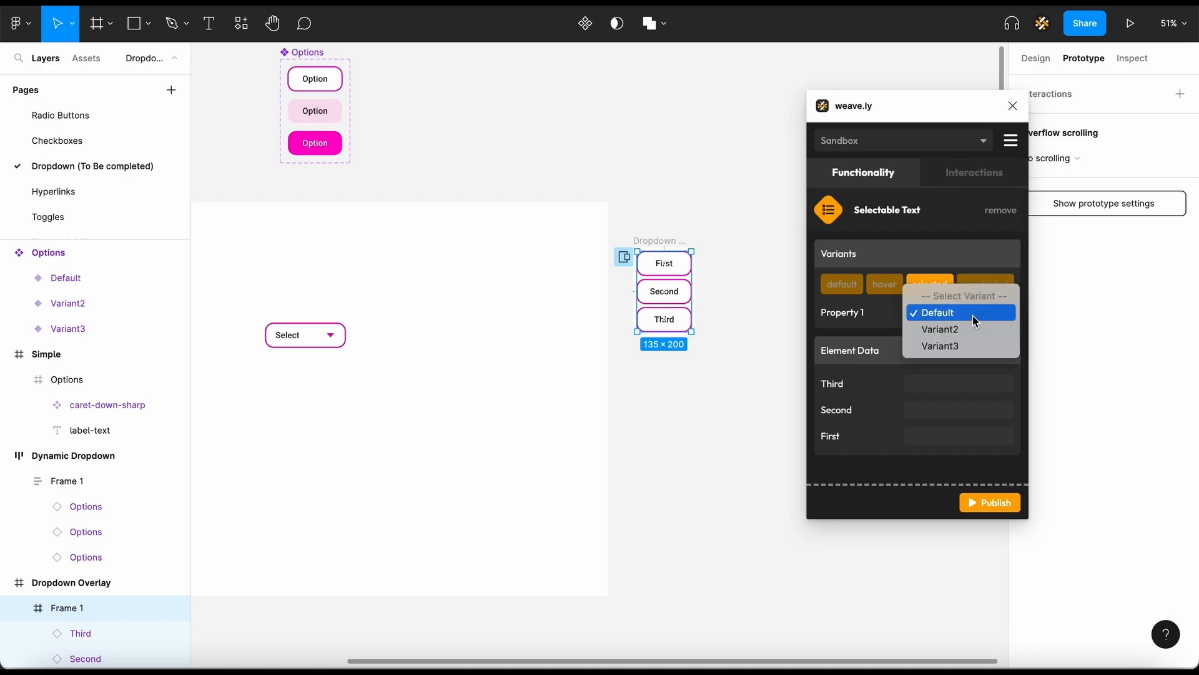
left_click(974, 348)
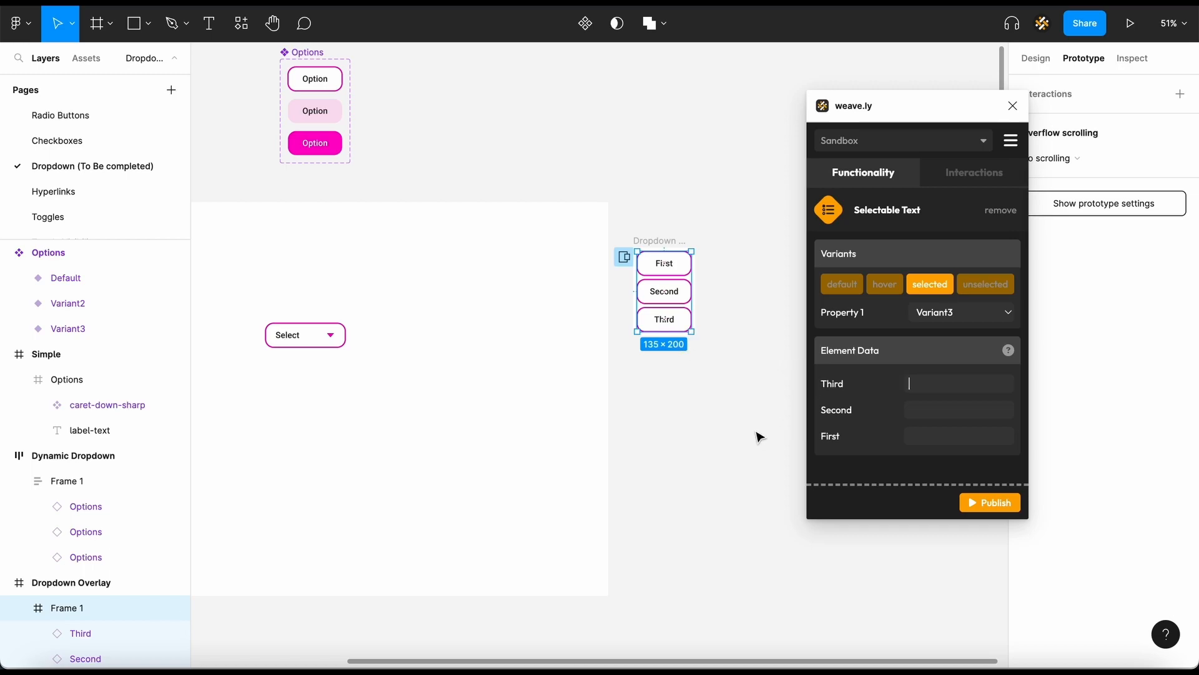
Fill in the element data of the Third, Second and First options with their own names.
type("Third")
left_click(931, 431)
type("First")
left_click(742, 437)
Assign the Text Label functionality to the label-text layer inside the Select box.
left_click(300, 342)
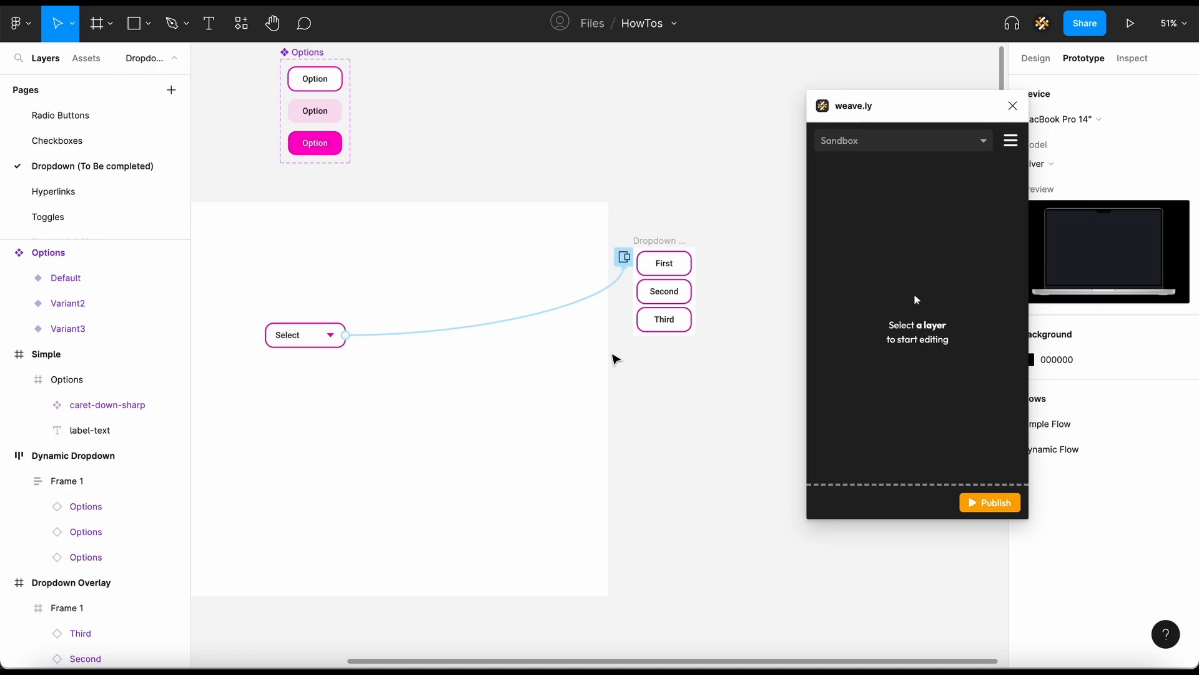
left_click(287, 337)
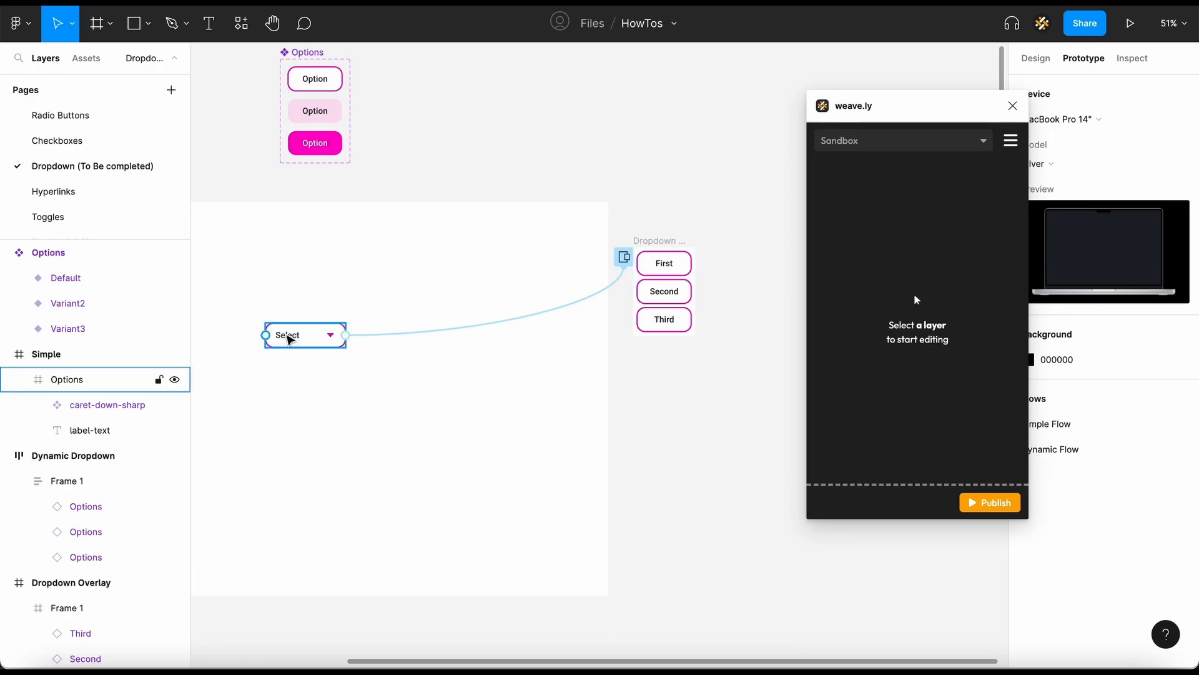
left_click(287, 333)
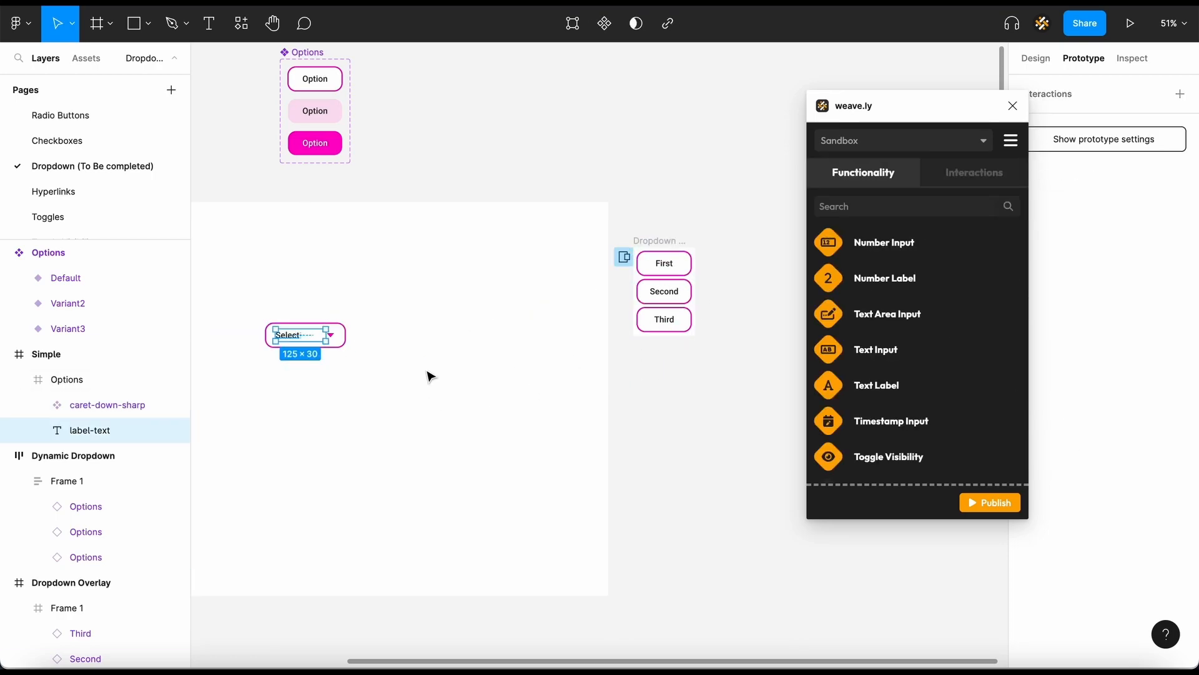
left_click(922, 391)
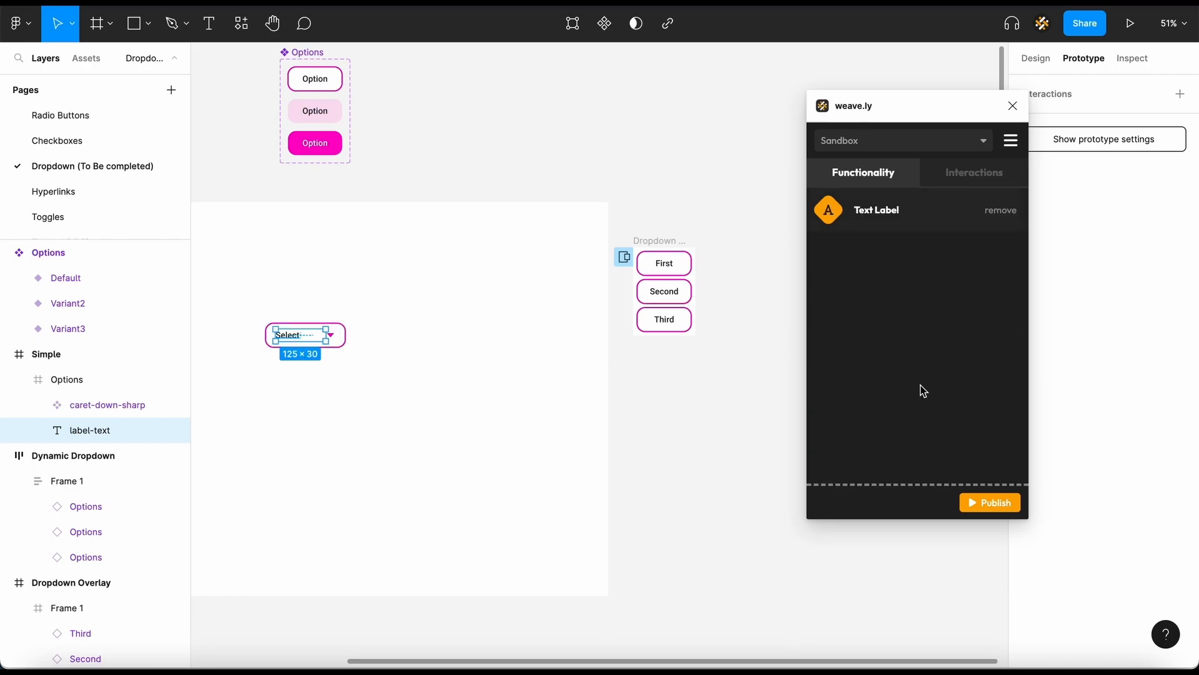
left_click(768, 420)
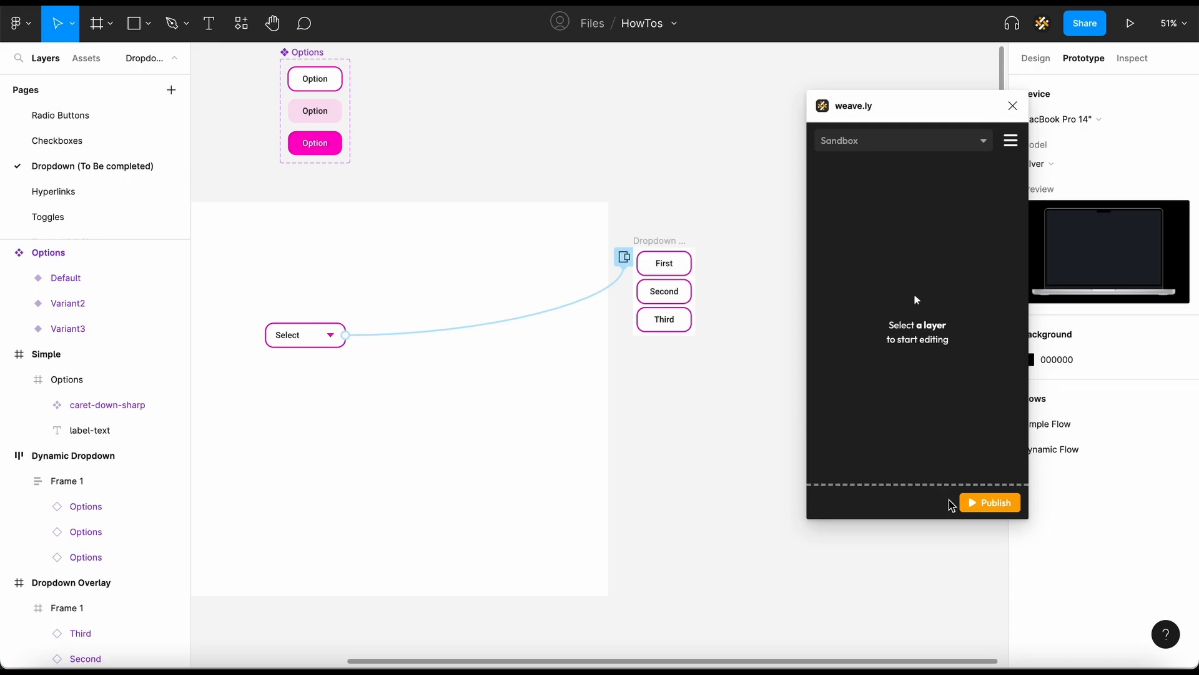
Publish the Simple Flow prototype to Device 1 of the Sandbox project and open the resulting web app.
left_click(972, 503)
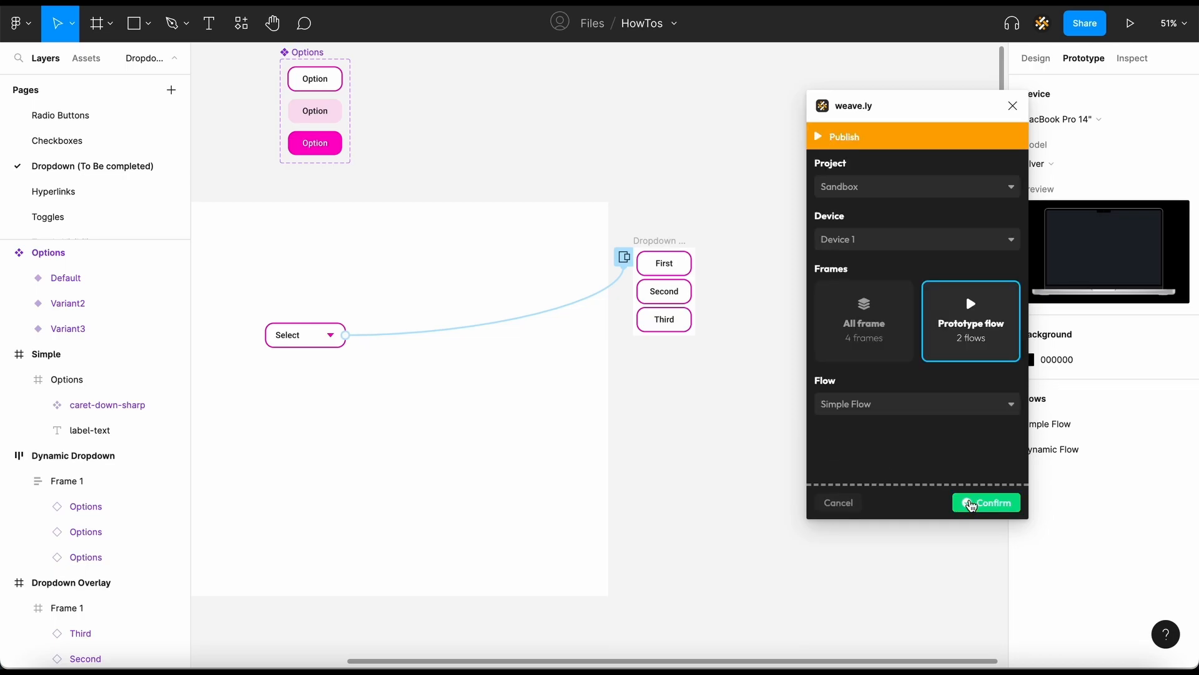
left_click(971, 503)
left_click(835, 229)
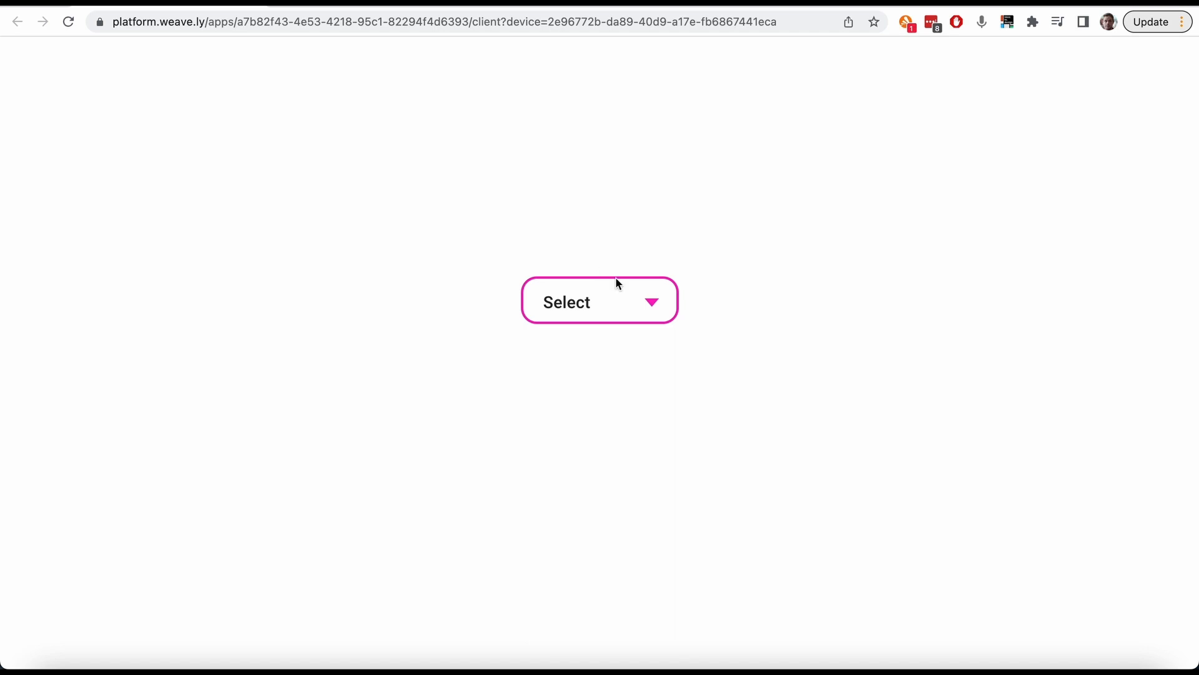
Test the published Select dropdown by opening it and choosing the First, Second and Third options in turn.
left_click(651, 306)
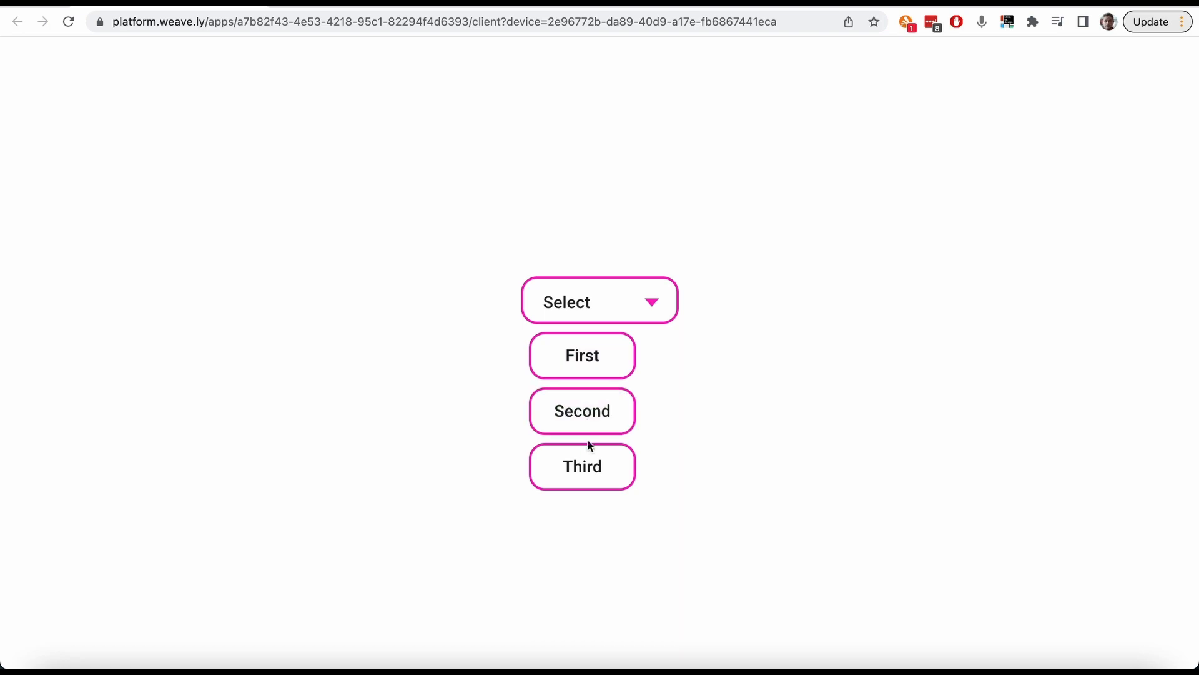
left_click(583, 415)
left_click(584, 356)
left_click(596, 420)
left_click(592, 466)
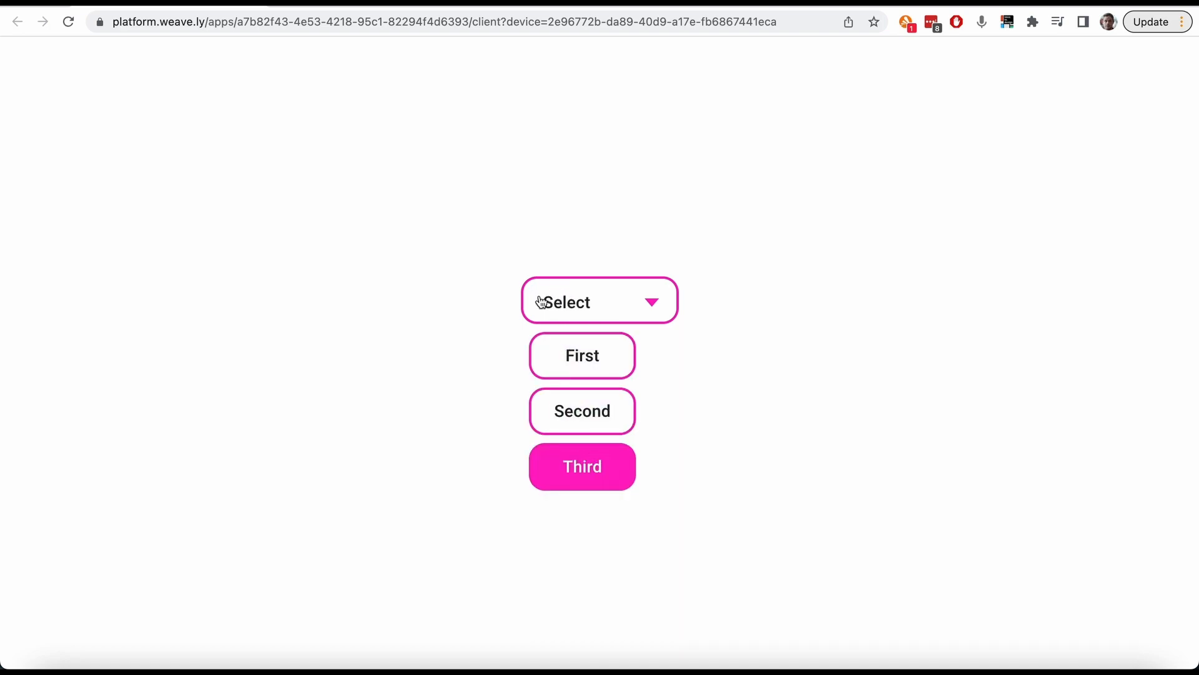
left_click(594, 368)
left_click(596, 412)
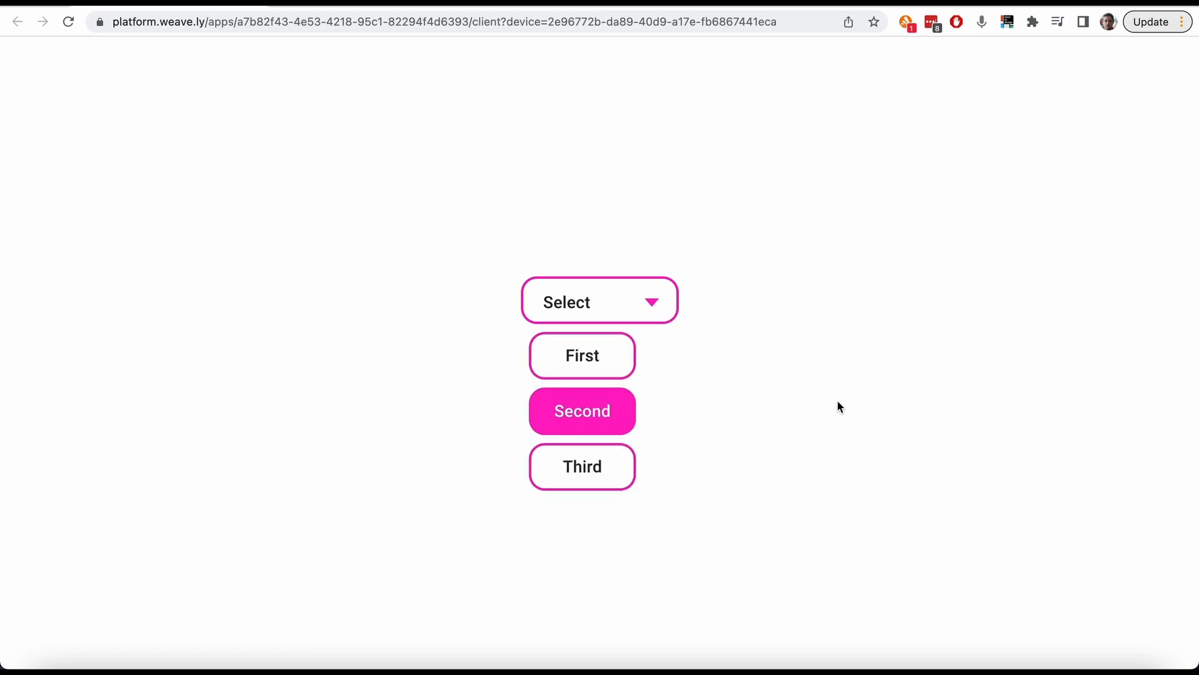
mouse_move(659, 313)
mouse_move(612, 310)
left_click(579, 361)
left_click(589, 413)
left_click(599, 469)
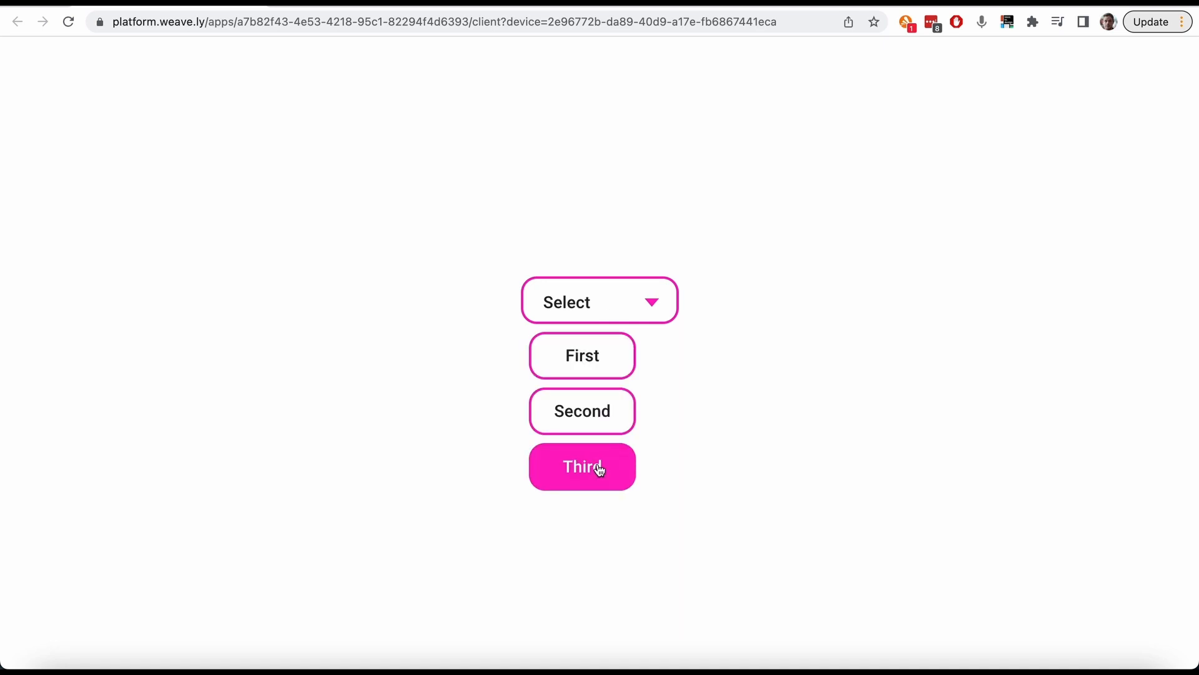
Switch back to Figma and open the published project in the Flow Editor.
key("super+Tab")
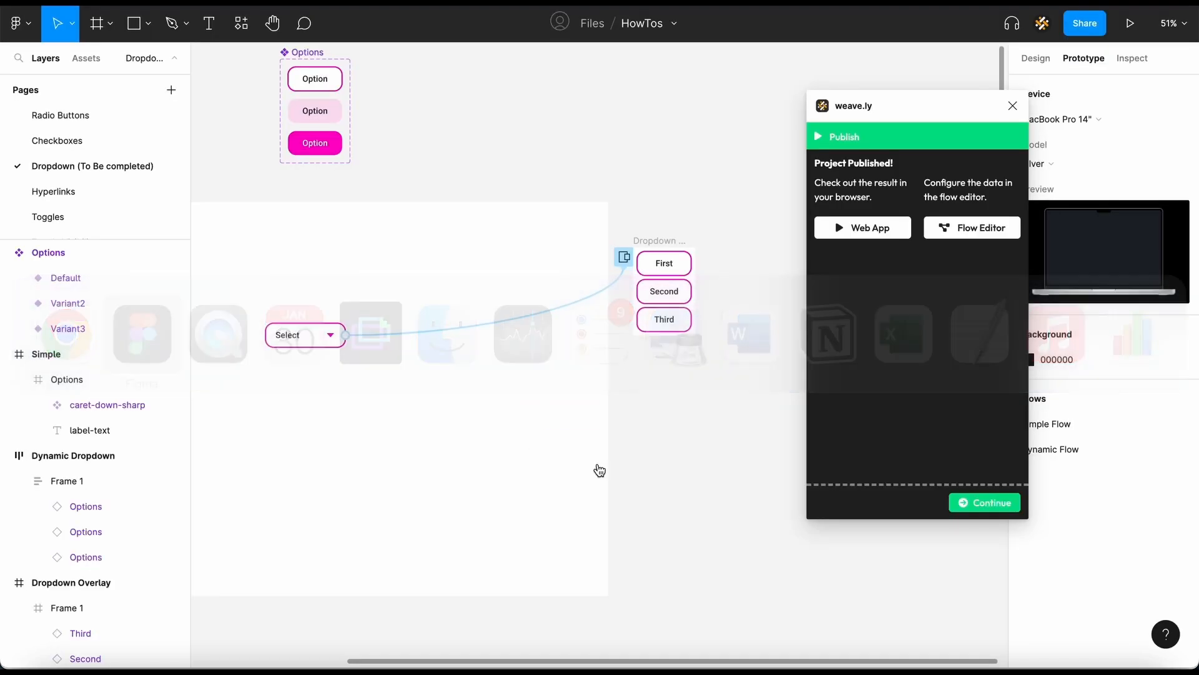
left_click(946, 235)
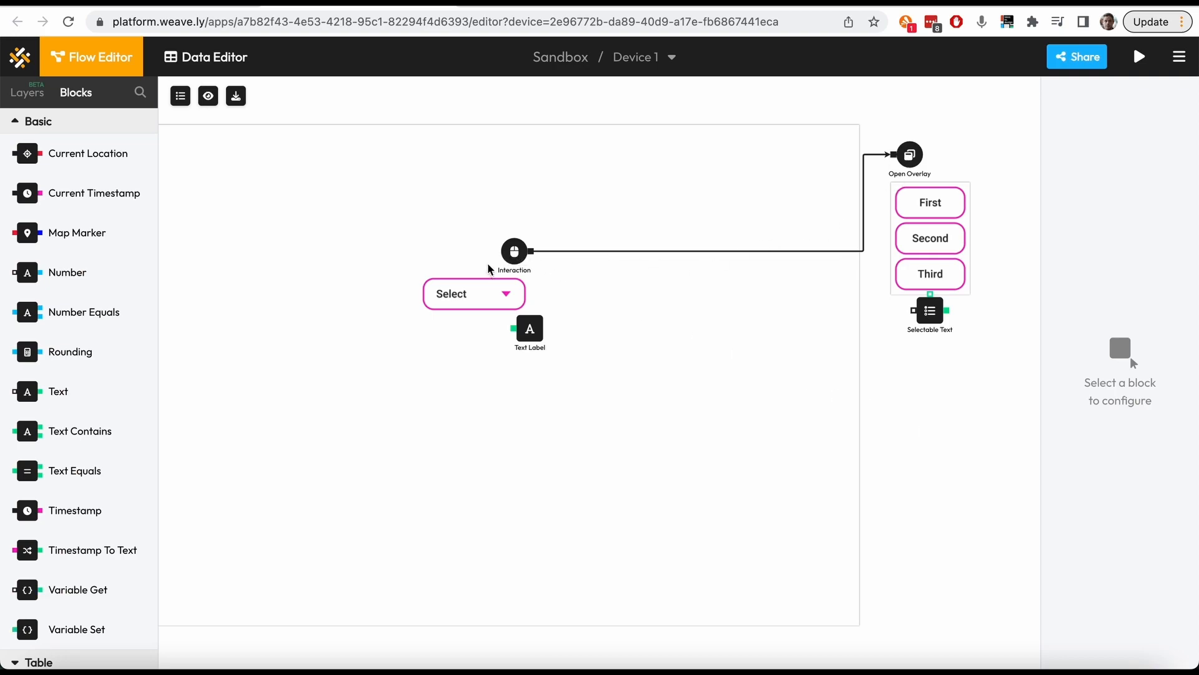
Examine the settings of the Interaction, Open Overlay, Text Label and Selectable Text blocks.
left_click(514, 252)
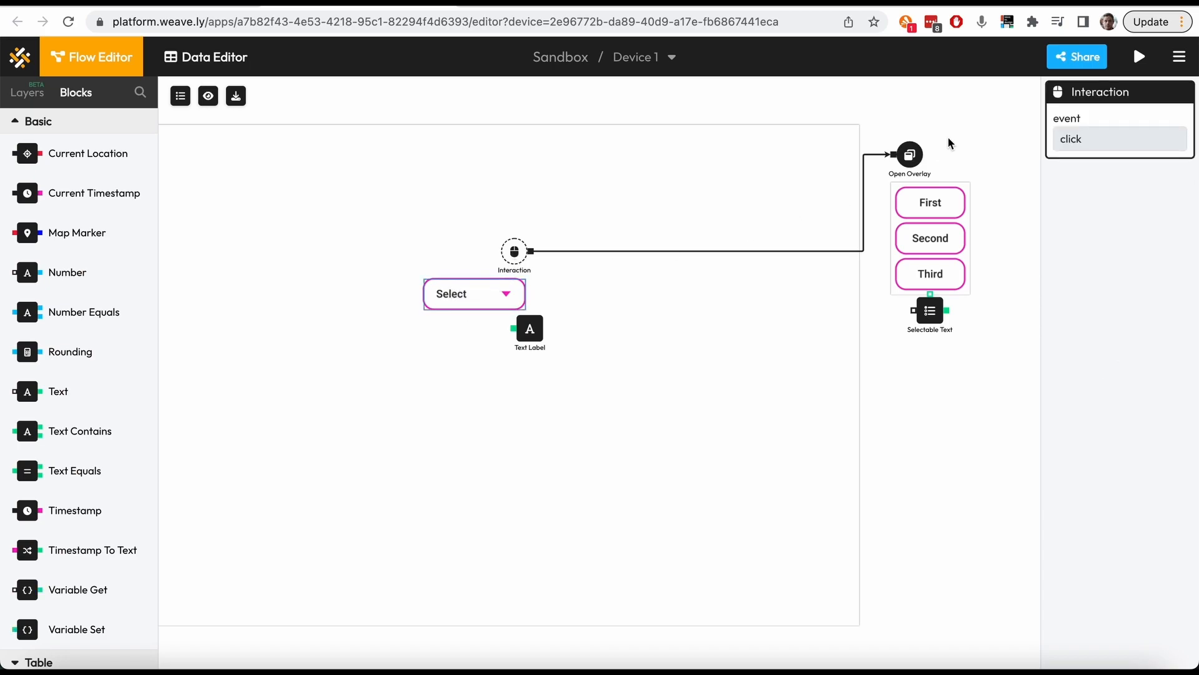
left_click(912, 156)
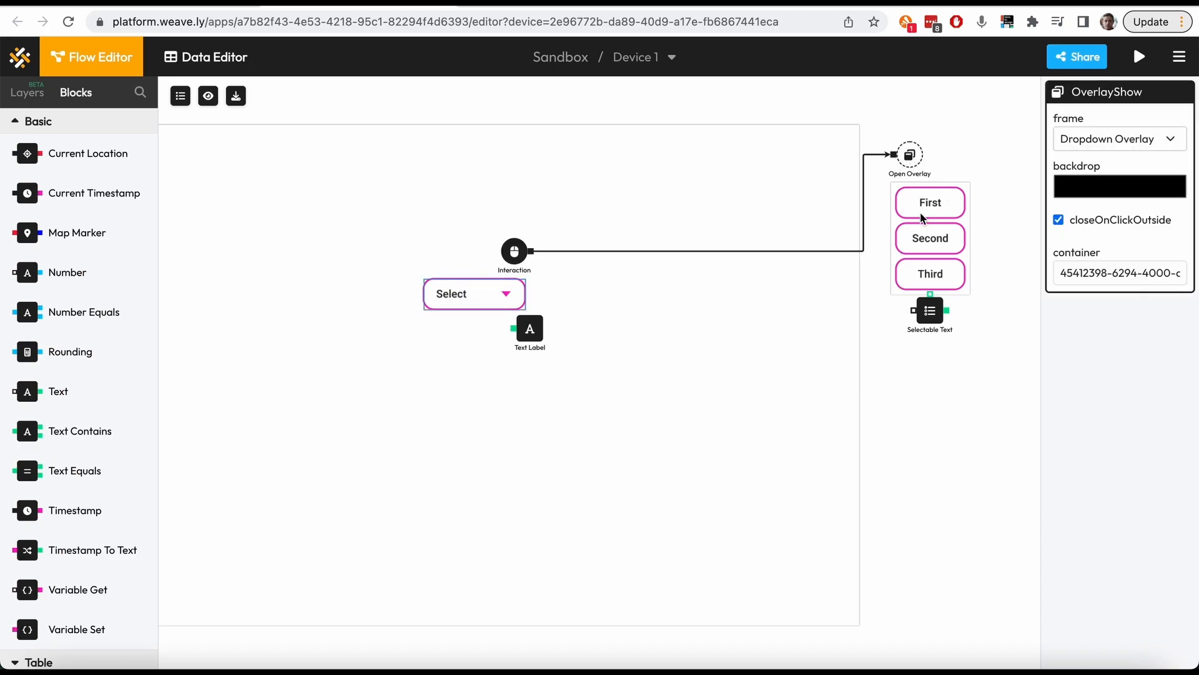
left_click(907, 355)
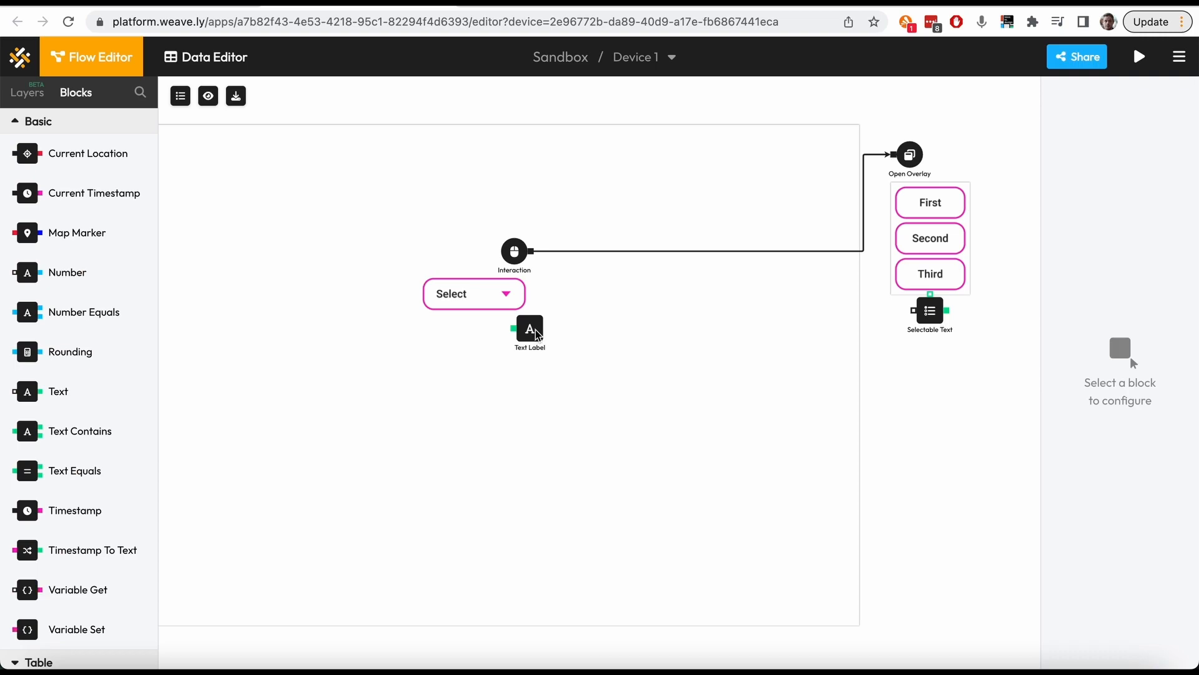
left_click(516, 328)
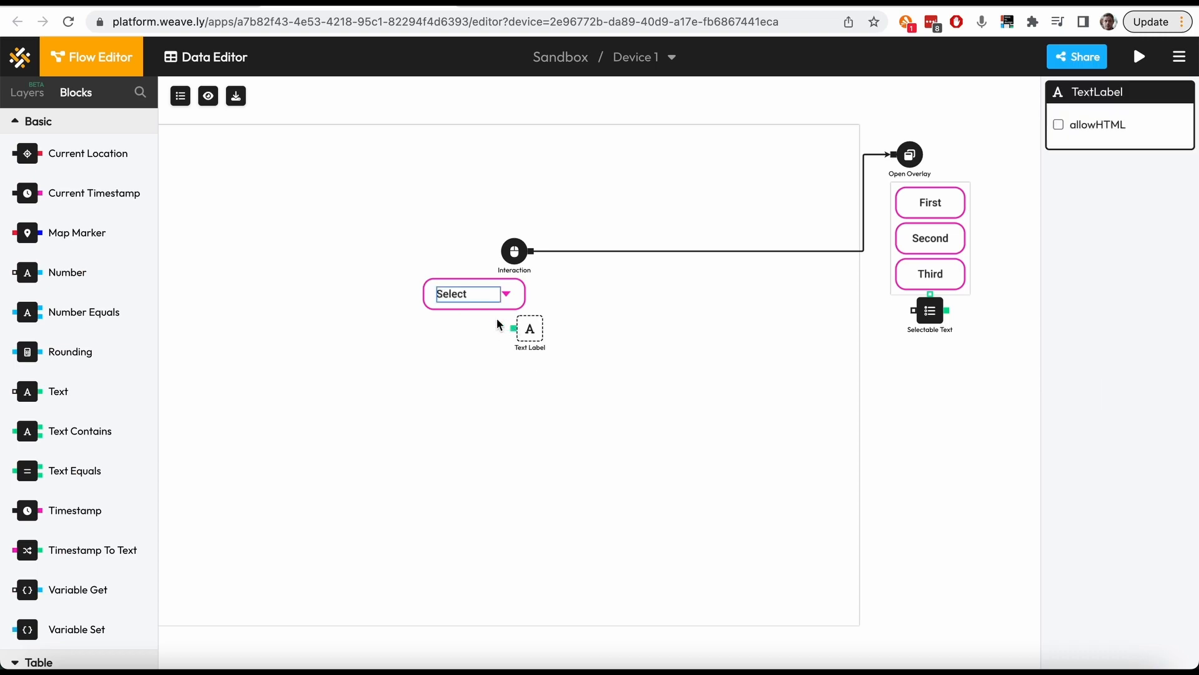
left_click(930, 310)
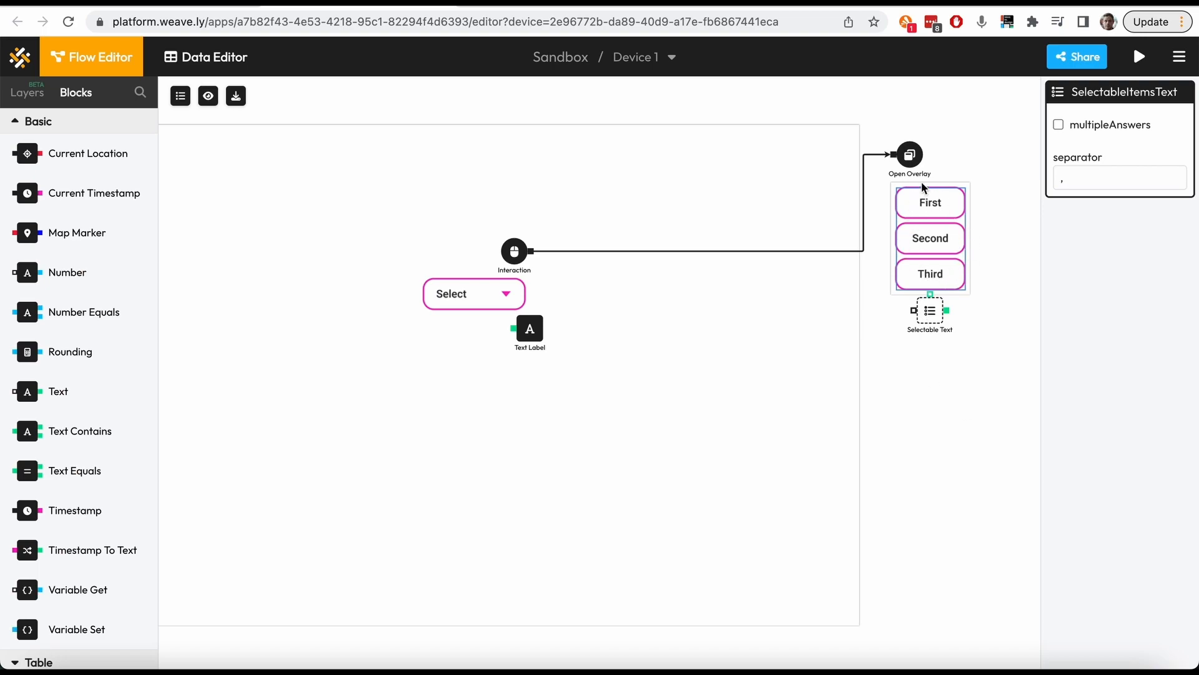
Connect the Selectable Text block's output to the Text Label block's input and launch the app preview.
left_click(935, 353)
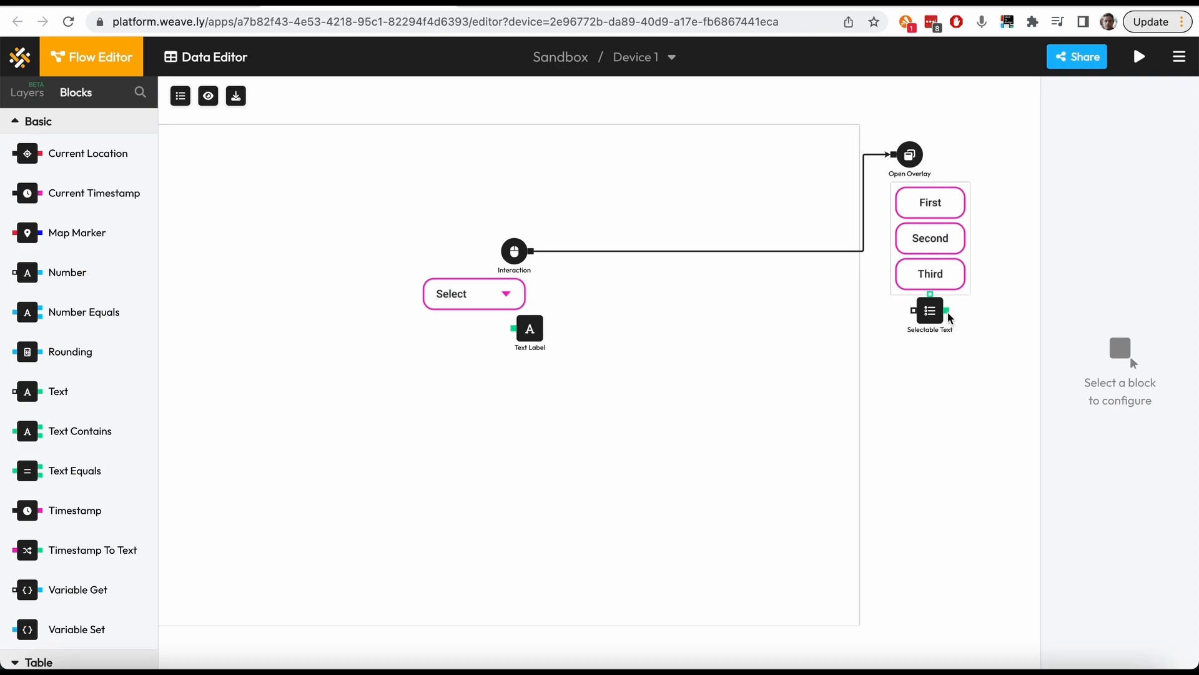
left_click_drag(948, 315, 512, 328)
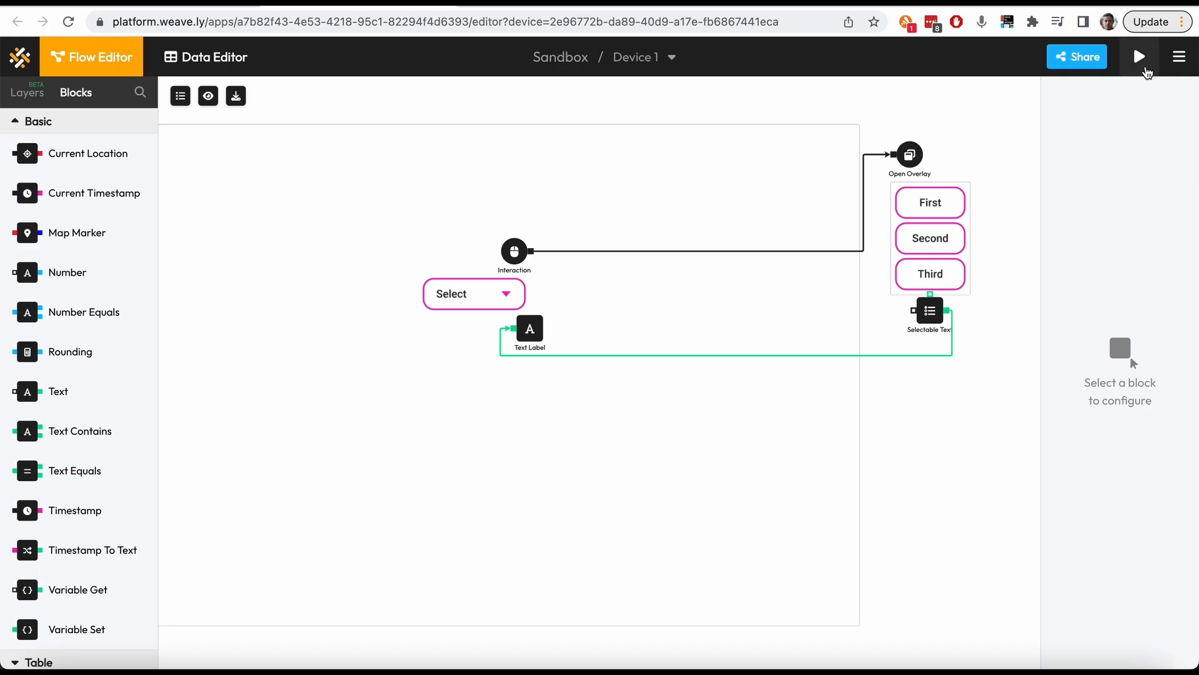
left_click(1140, 57)
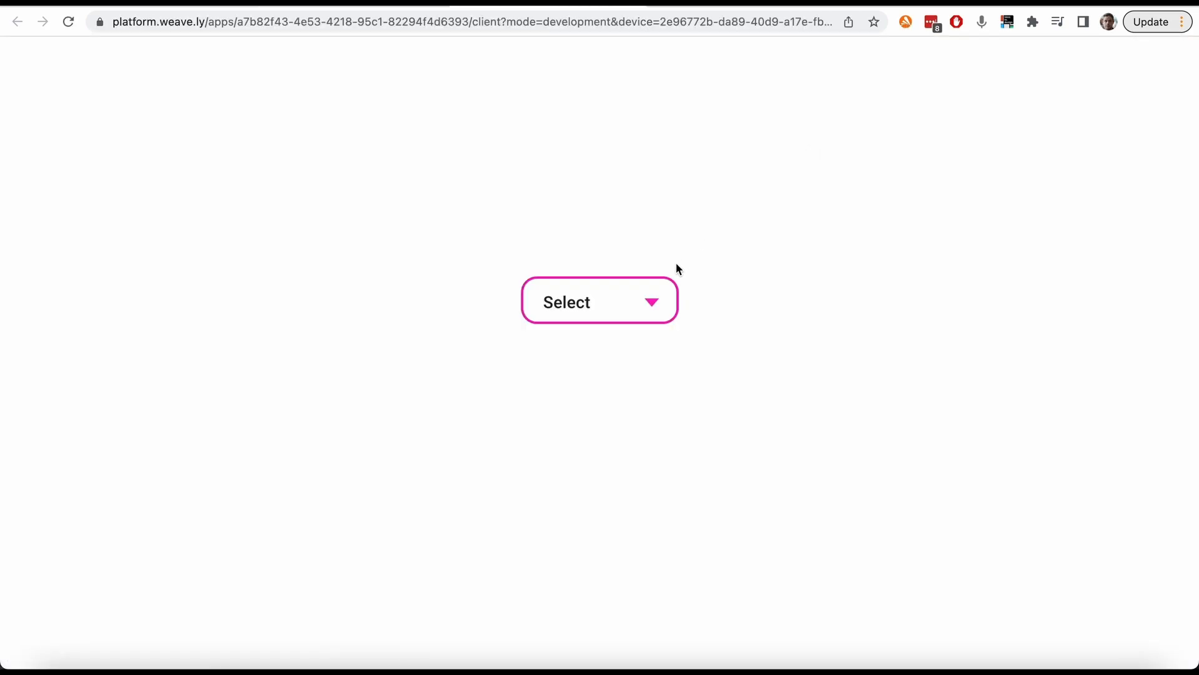
Test that the Select label follows the choice by picking Second, Third and First in the previewed dropdown.
left_click(658, 299)
left_click(580, 428)
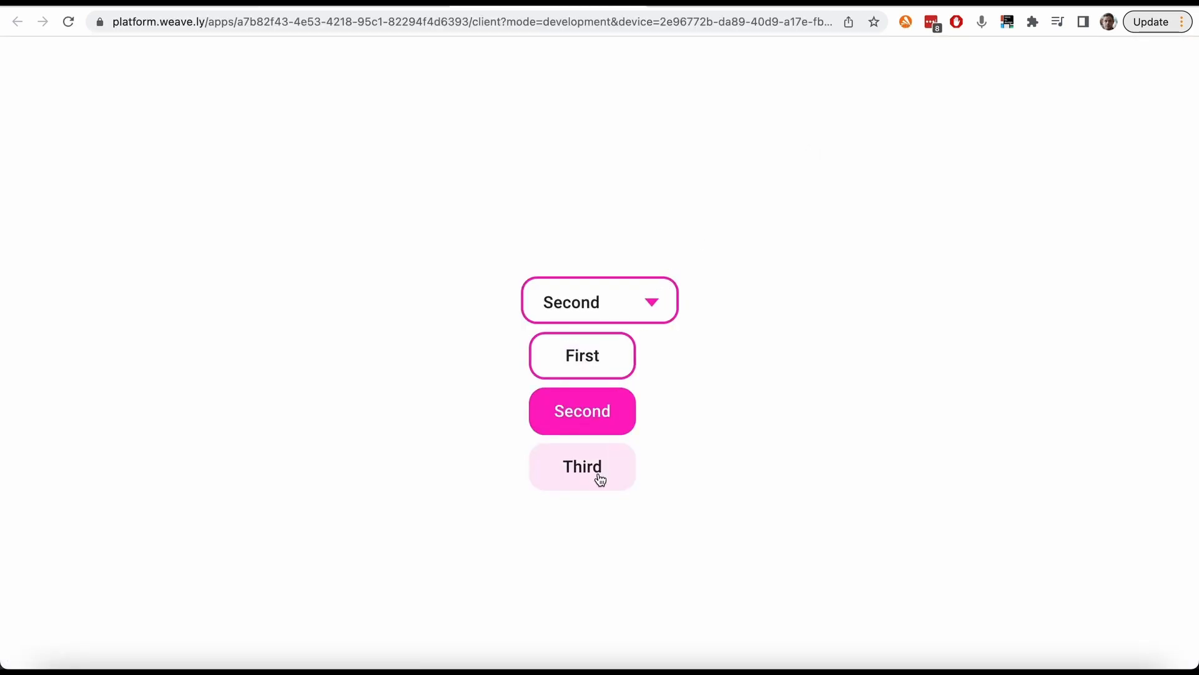
left_click(597, 478)
left_click(594, 370)
left_click(596, 420)
left_click(597, 475)
left_click(597, 414)
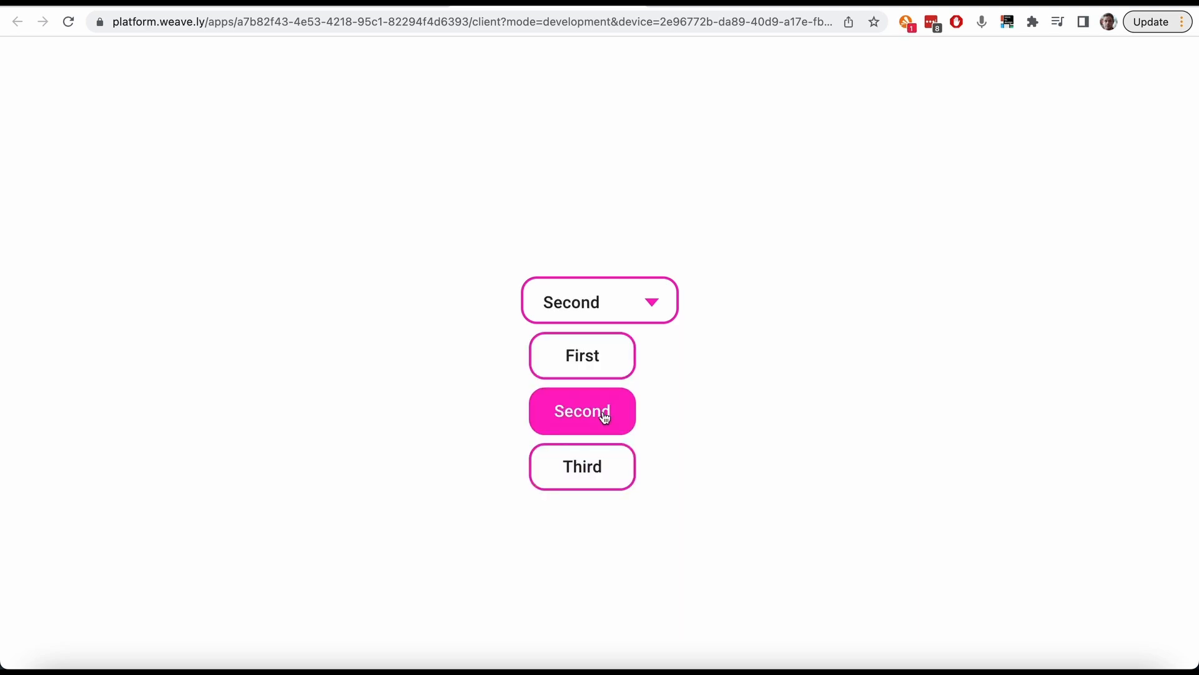
Test the open dropdown by picking First, Second and Third, and close the overlay from outside it.
left_click(584, 356)
left_click(593, 422)
left_click(595, 470)
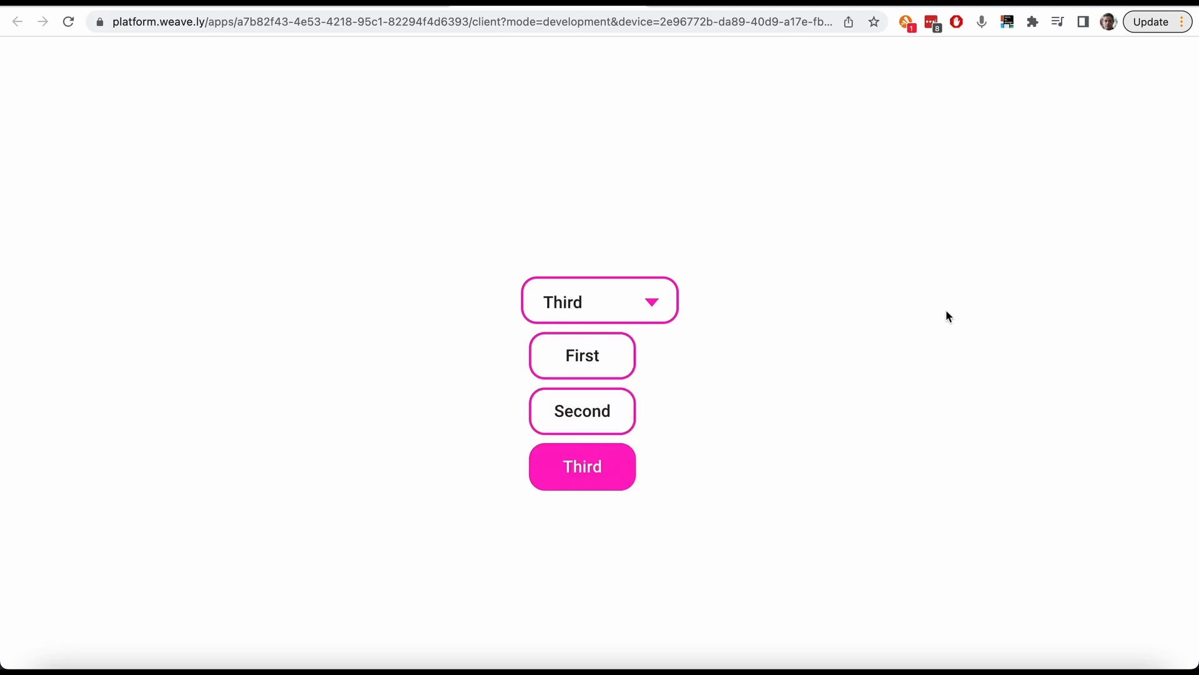
left_click(942, 286)
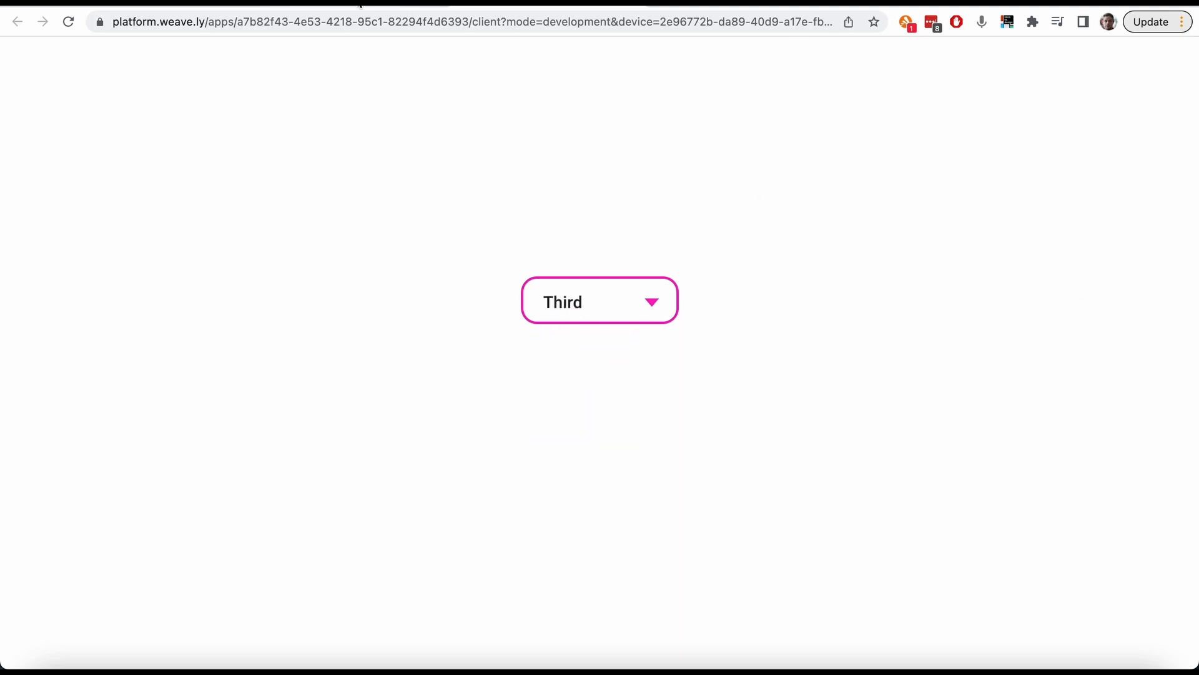
Back in the Flow Editor, add a Close Overlay block for the Dropdown Overlay frame and connect the Selectable Text block's output to it.
left_click(356, 7)
left_click(134, 93)
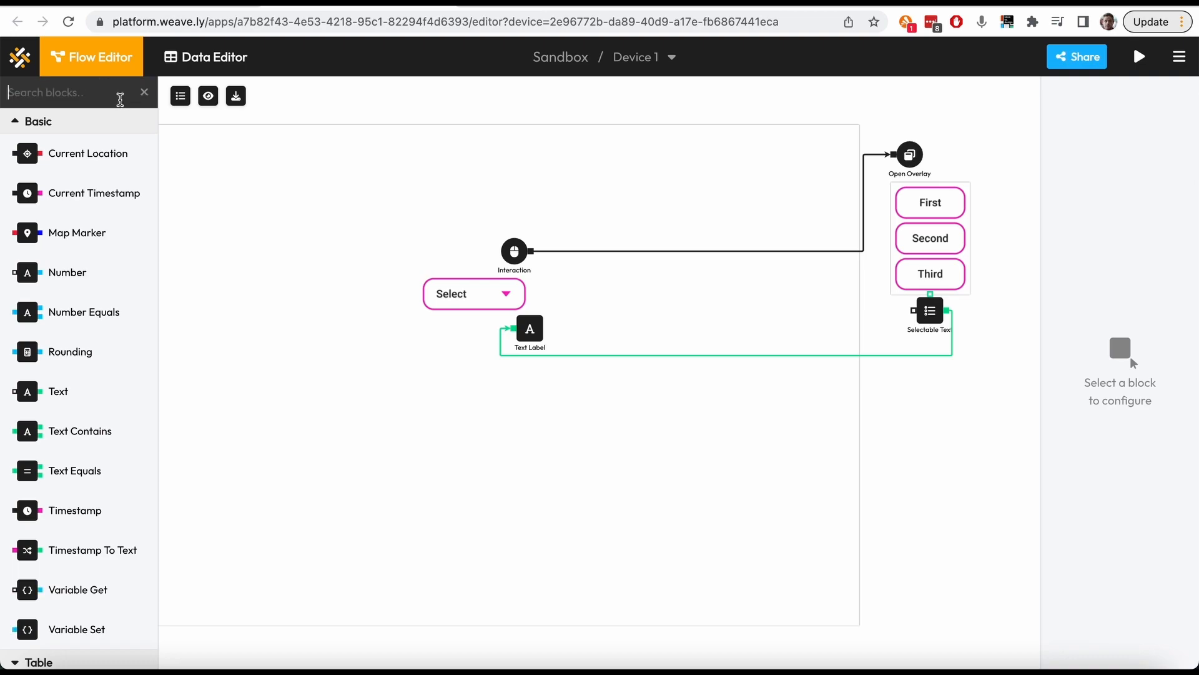
type("clos")
left_click_drag(61, 164, 949, 431)
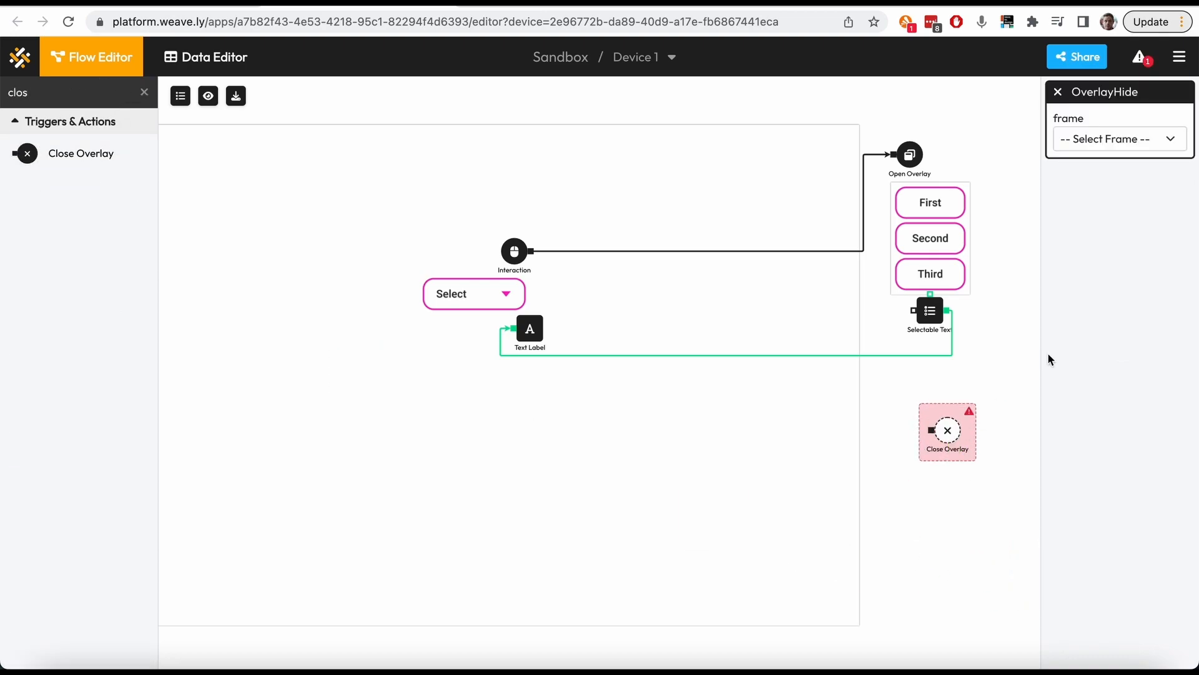
left_click(1124, 134)
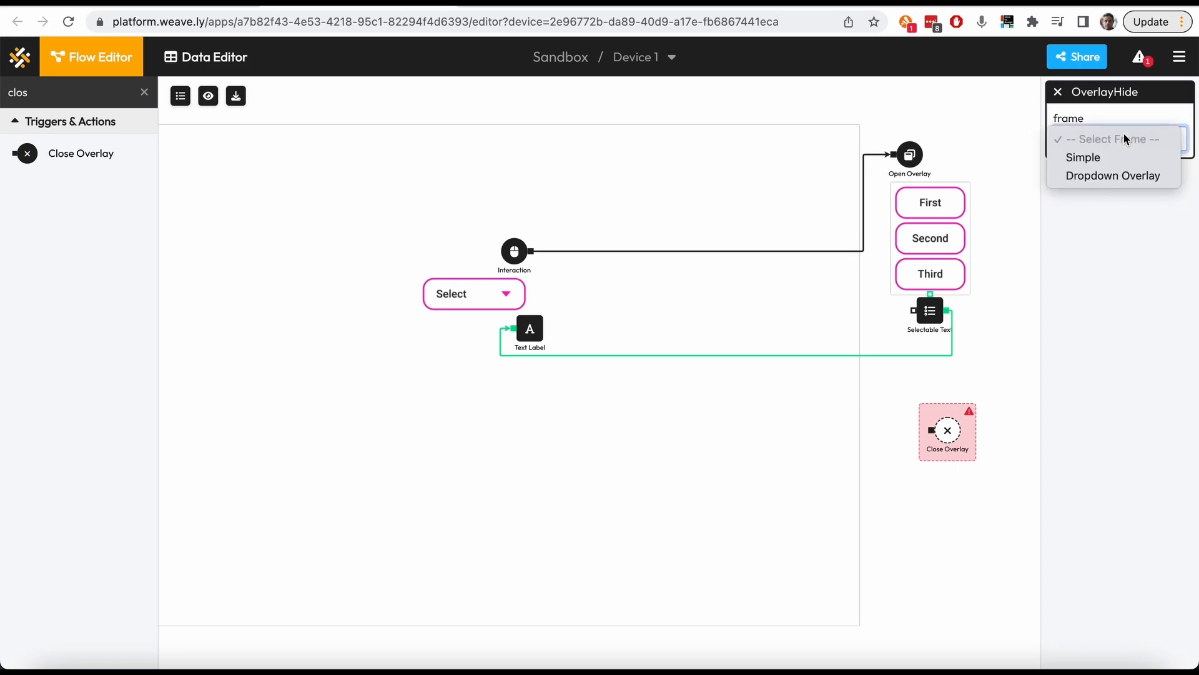
left_click(1117, 174)
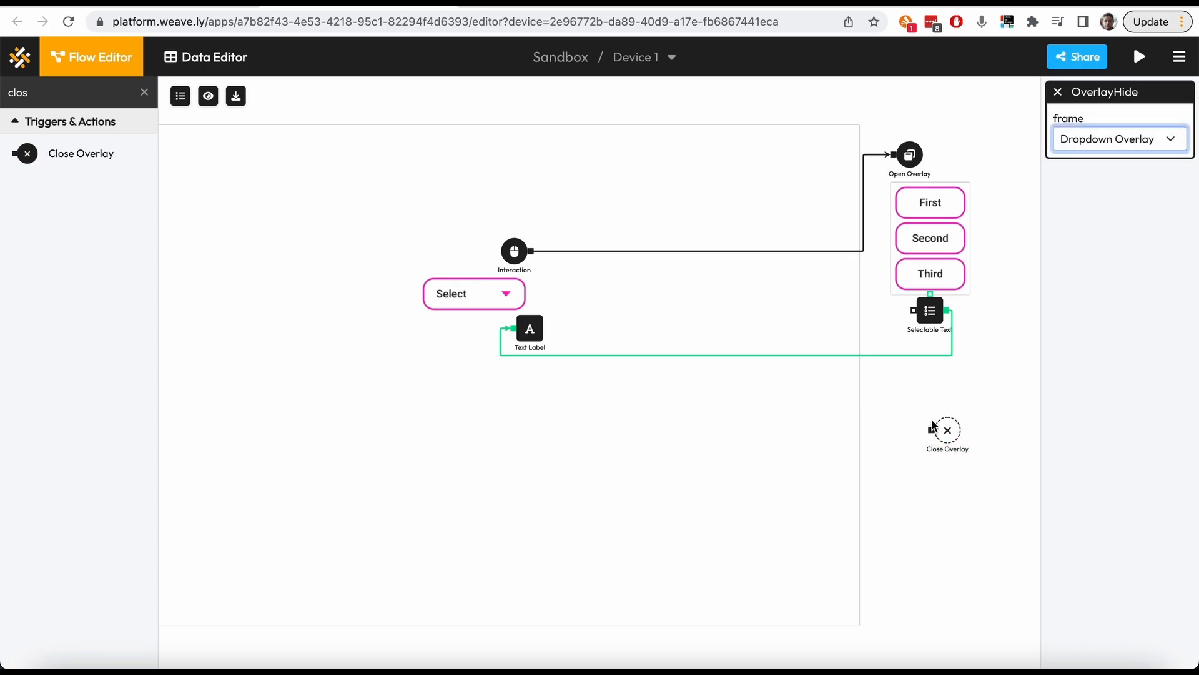
left_click(975, 341)
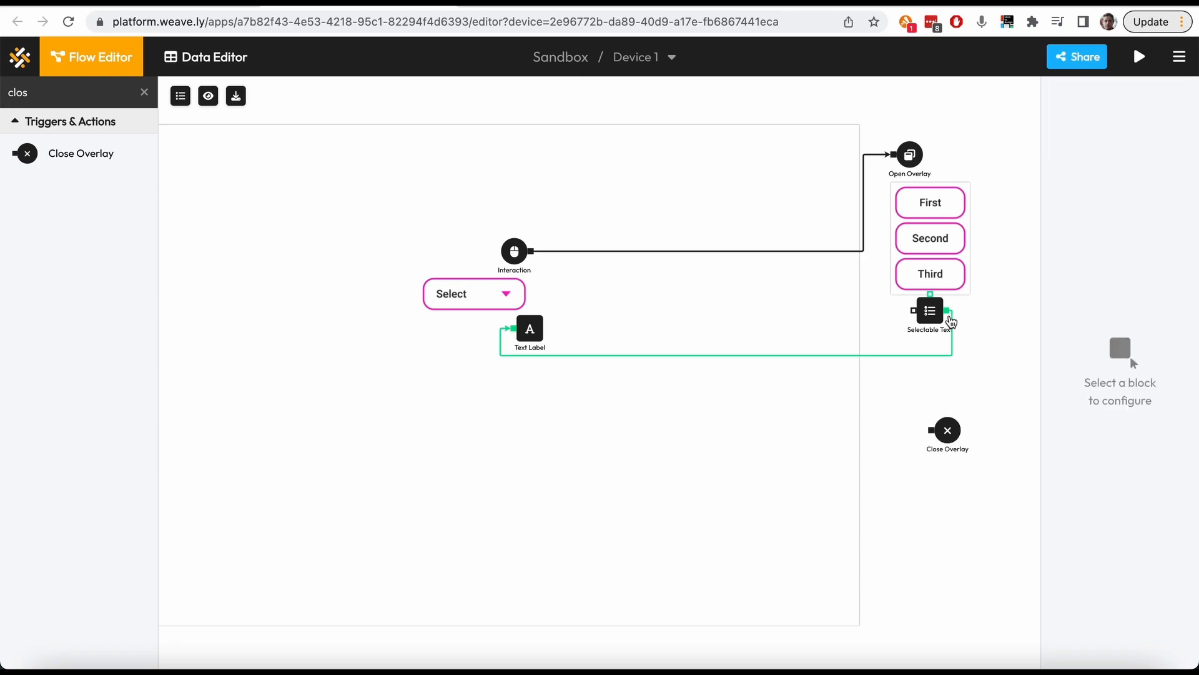
left_click_drag(947, 313, 932, 430)
Test in the app preview that the dropdown closes after choosing First, Second and Third in turn.
left_click(575, 5)
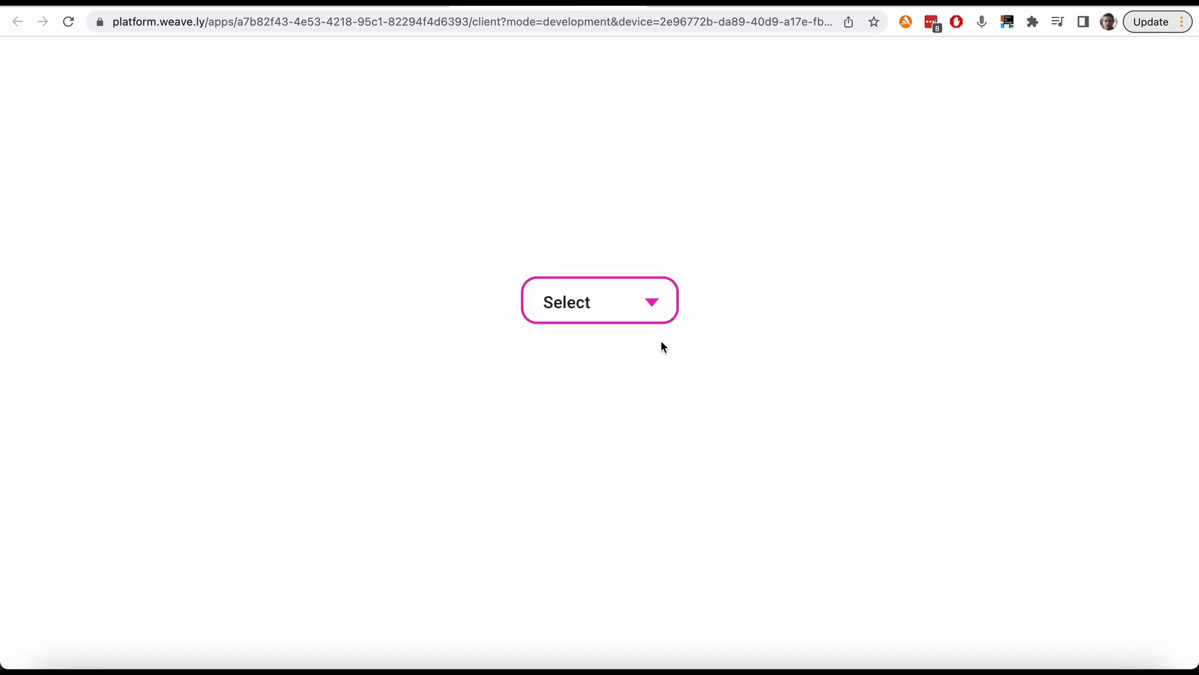
left_click(649, 300)
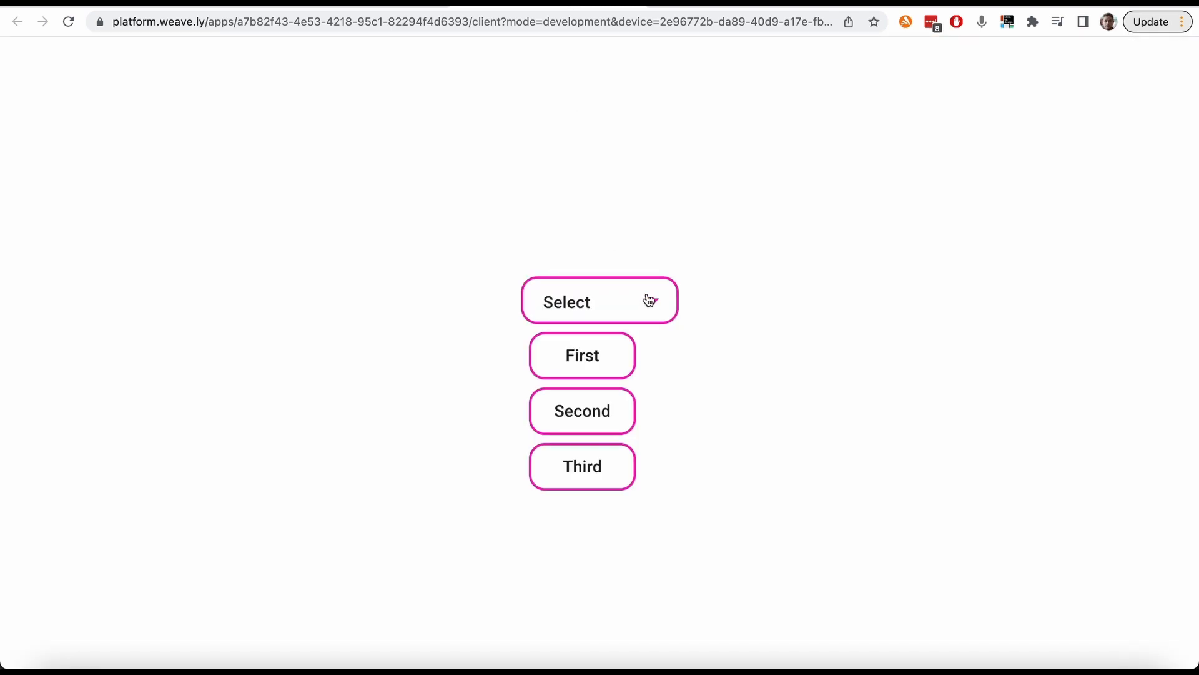
left_click(578, 369)
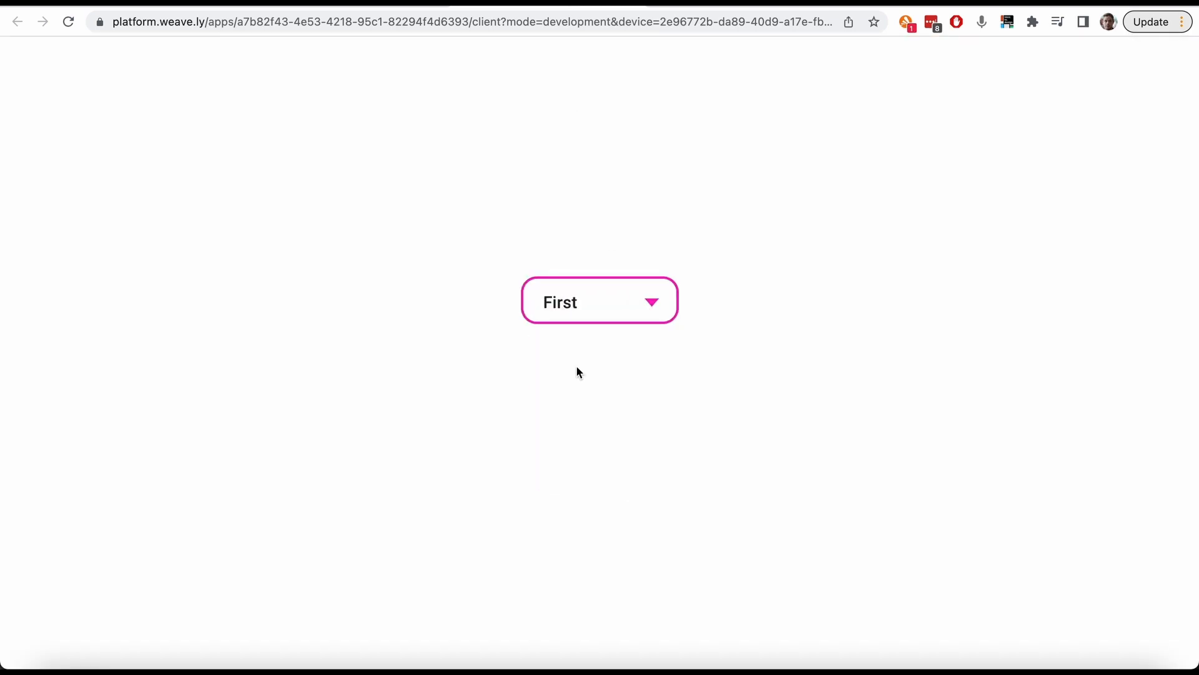
left_click(643, 315)
left_click(589, 400)
left_click(650, 312)
left_click(605, 468)
Switch to Figma, continue in the weave.ly plugin and assign the List functionality to Frame 1 of Dynamic Dropdown.
key("super+Tab")
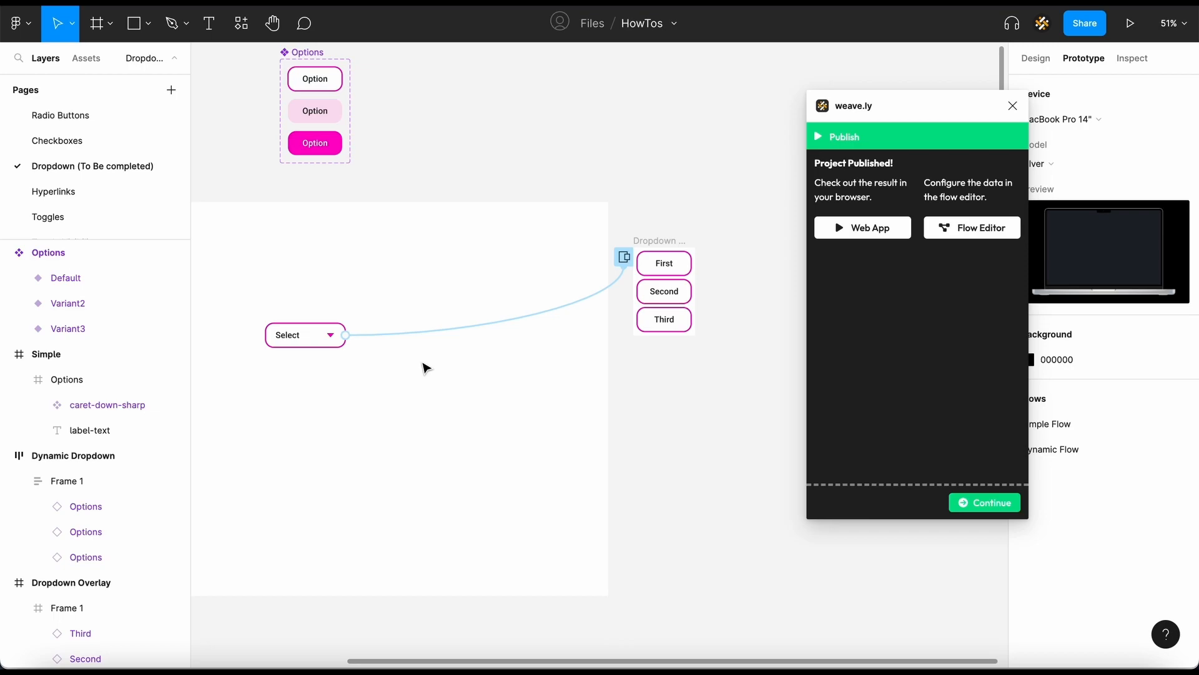
left_click(964, 503)
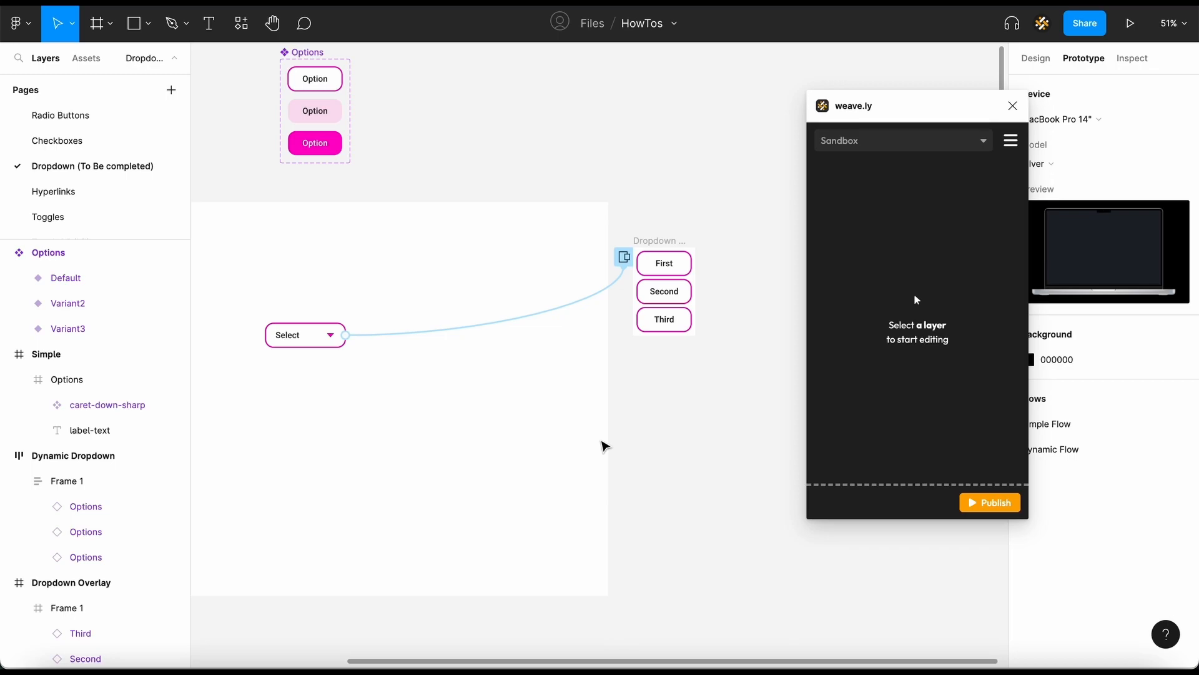
scroll(604, 446, "down", 10)
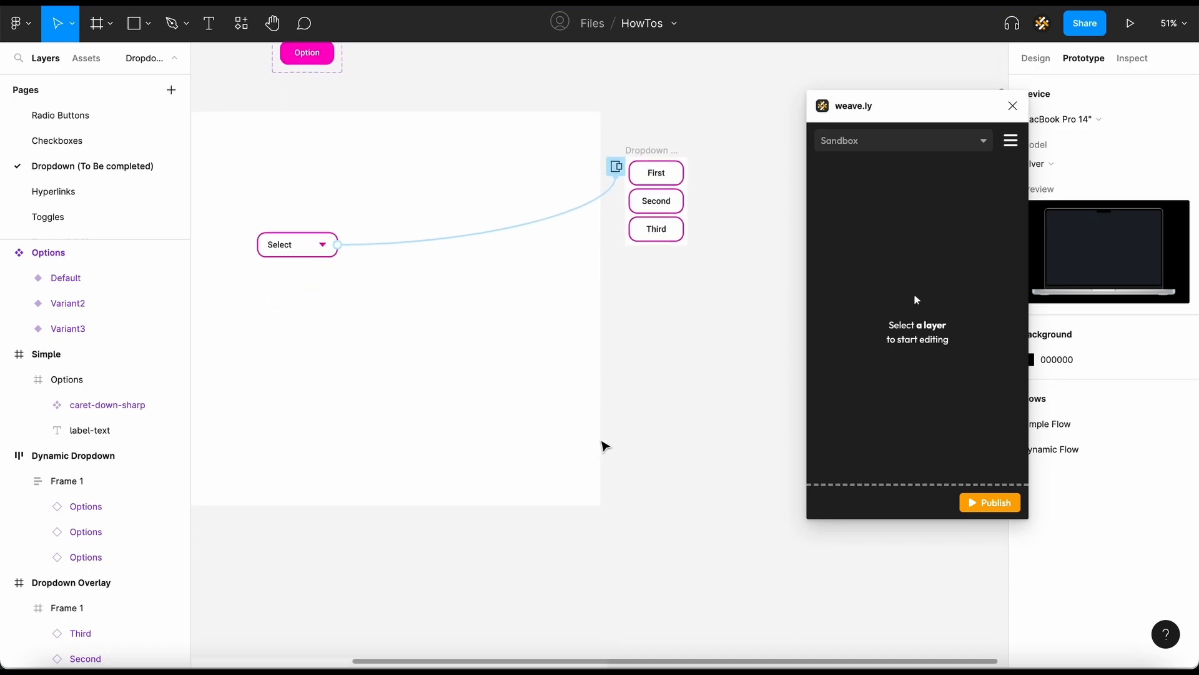
scroll(604, 446, "down", 1)
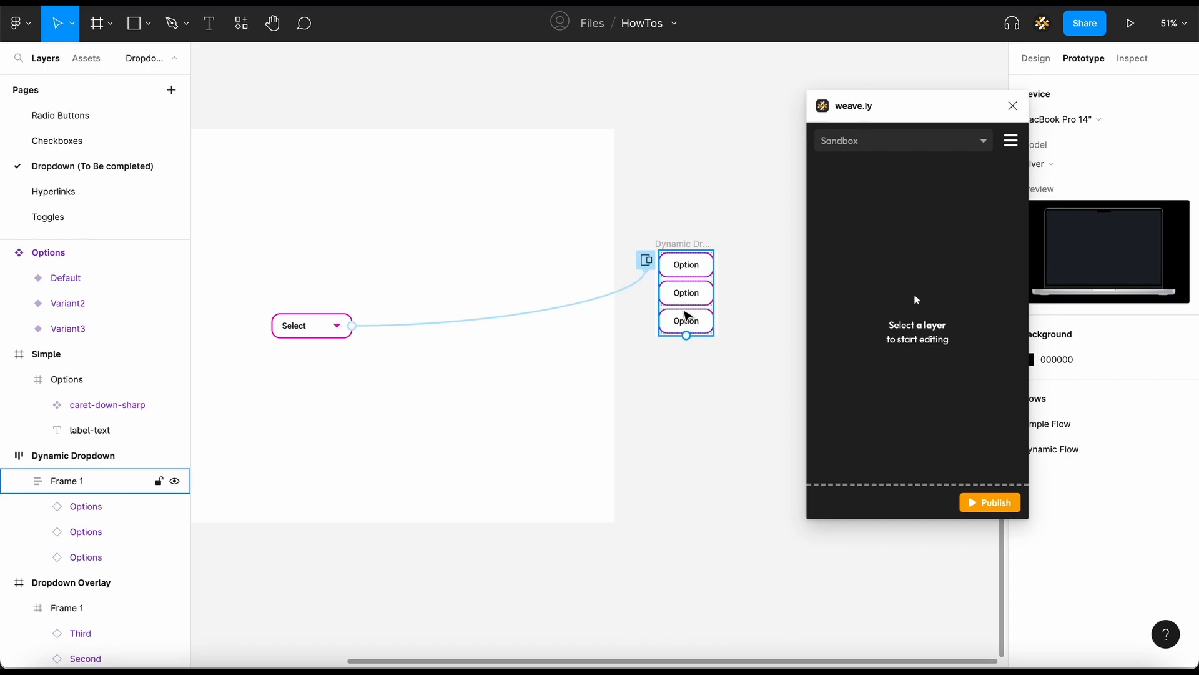
left_click(686, 315)
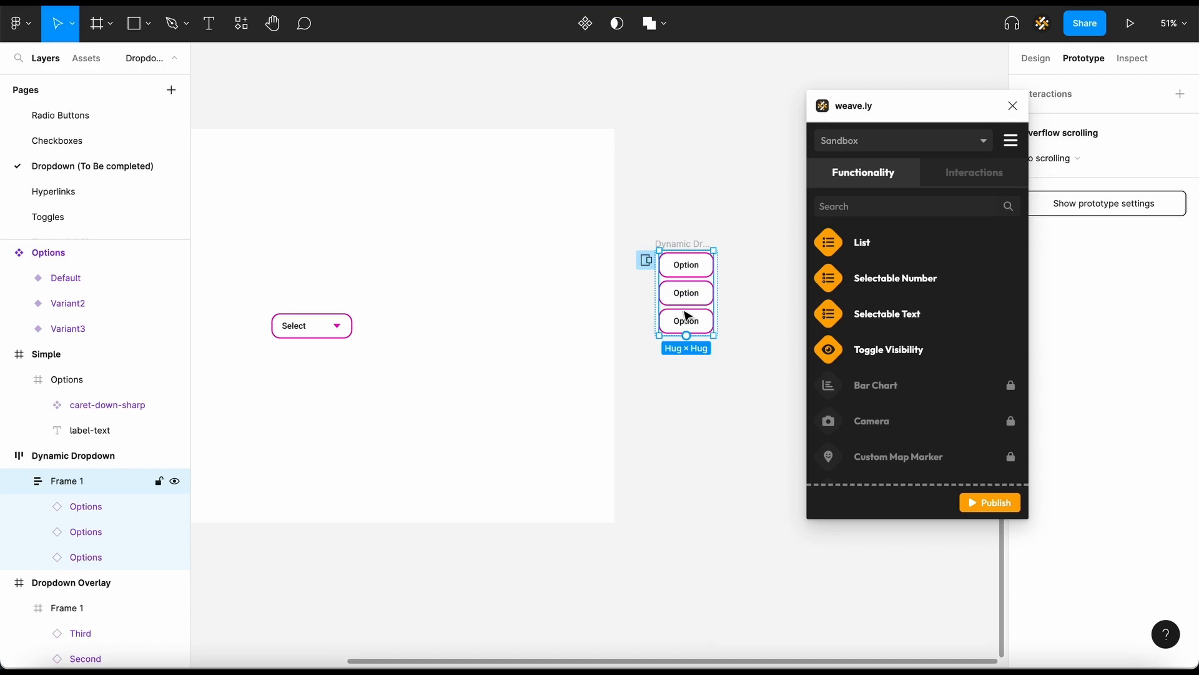
left_click(885, 253)
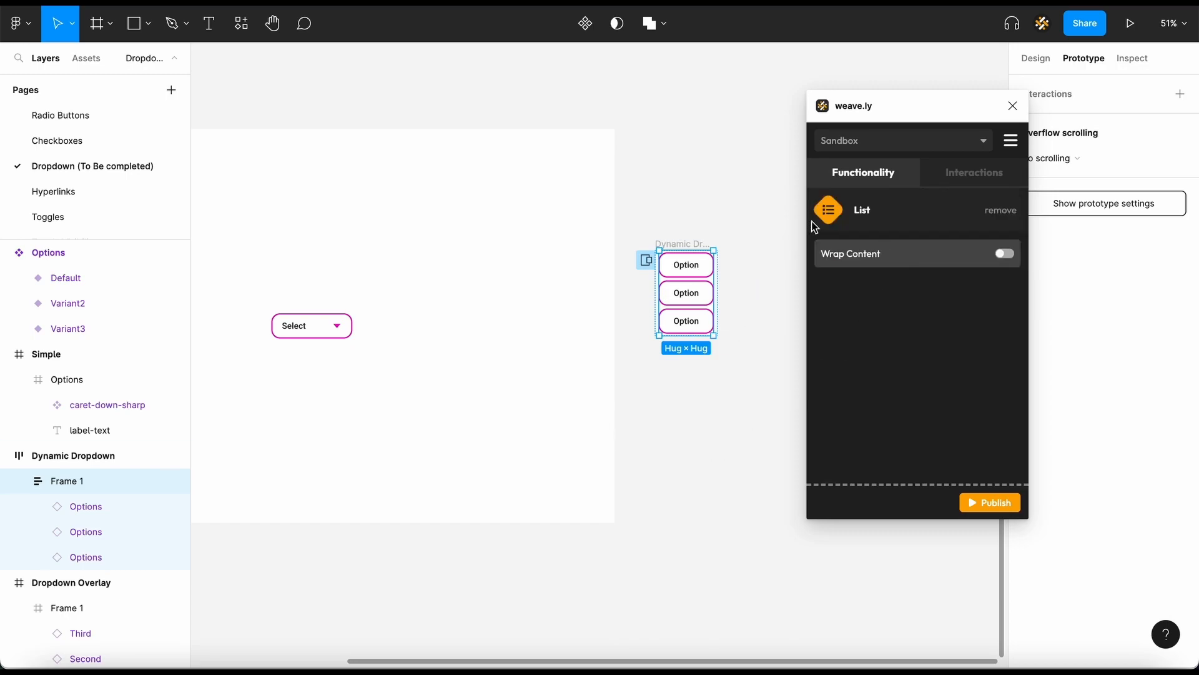
left_click(762, 423)
Assign the Text Label functionality to the label-text layer inside the Dynamic frame's Select box.
double_click(308, 328)
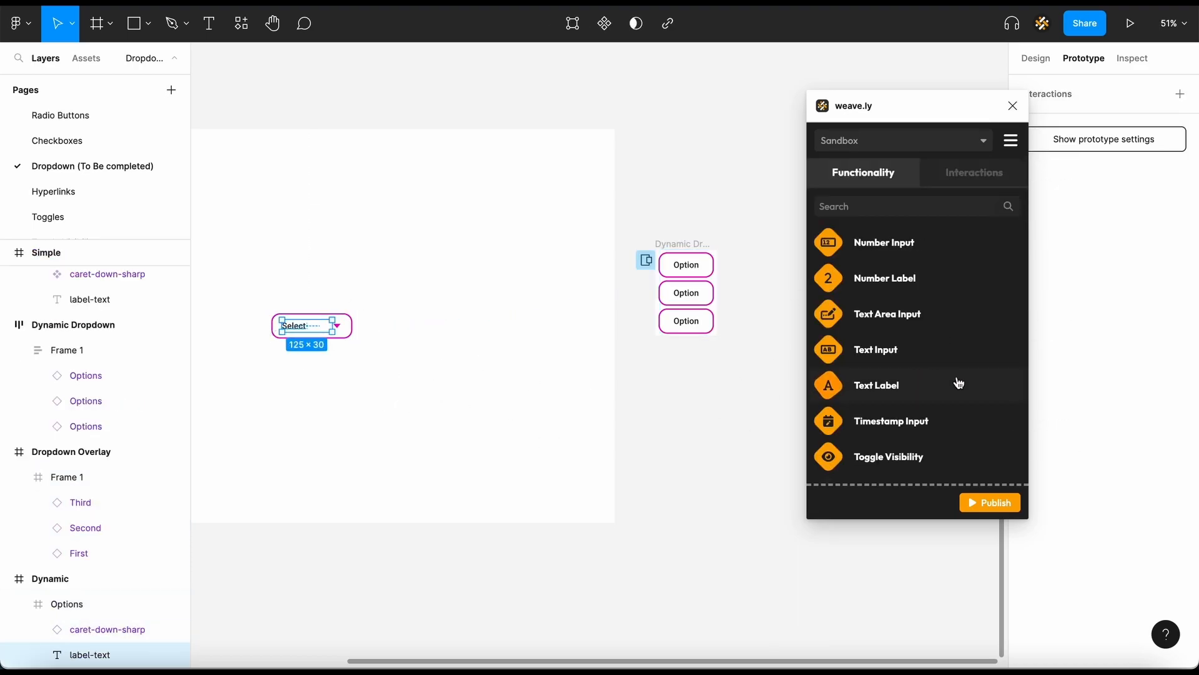
left_click(916, 392)
left_click(755, 429)
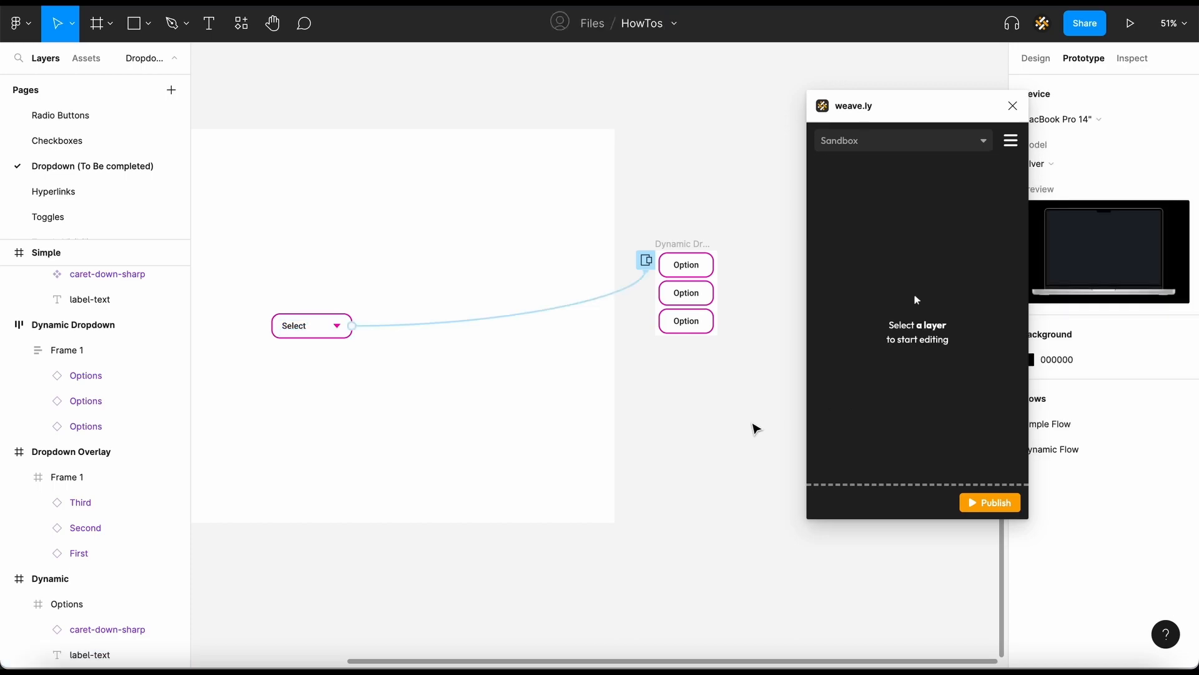
Publish the project with the dynamic dropdown and open it in the Flow Editor.
left_click(993, 503)
left_click(883, 407)
left_click(882, 451)
left_click(998, 507)
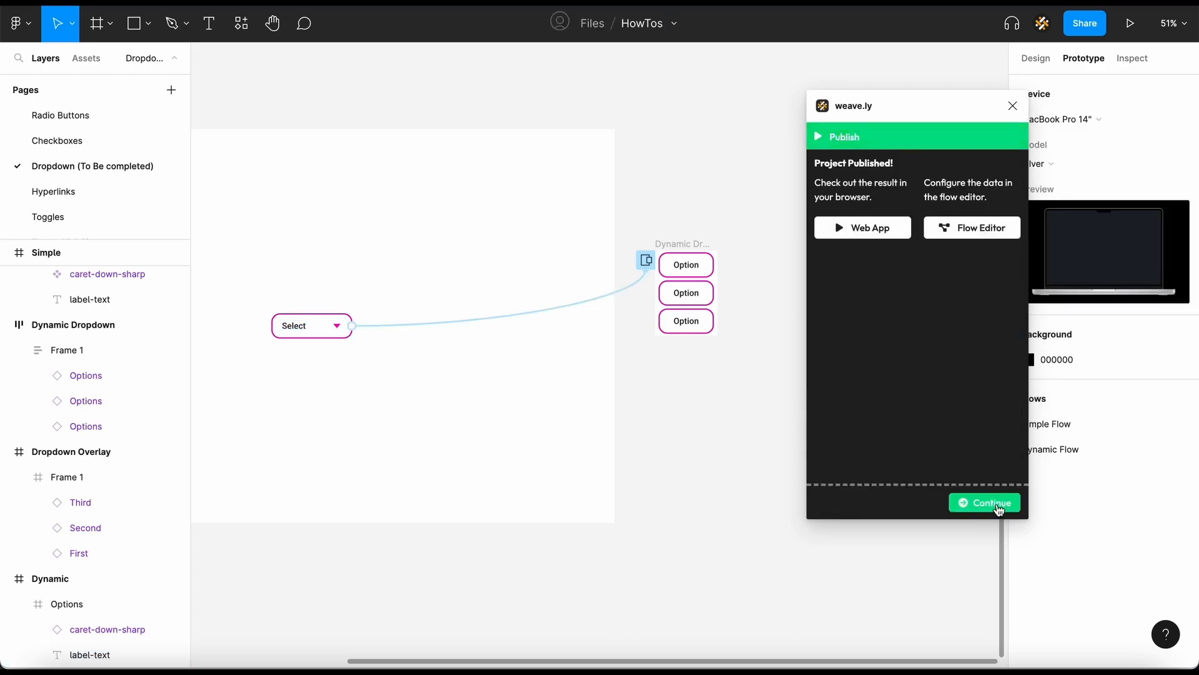
left_click(950, 229)
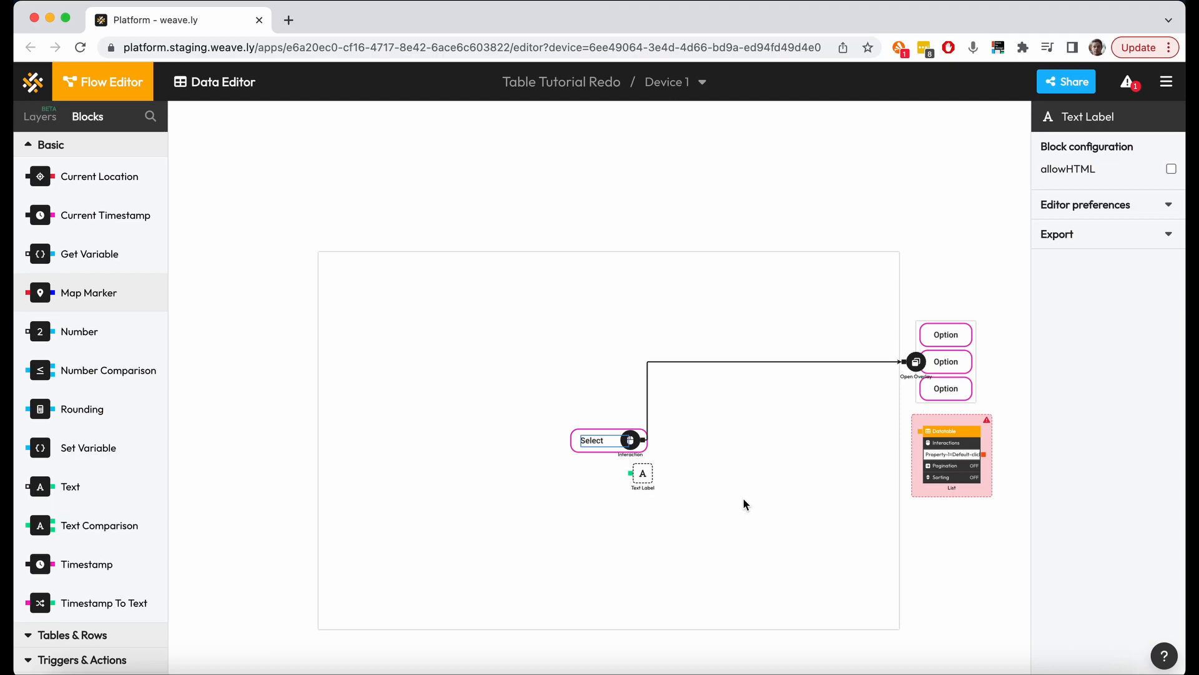
Examine the new flow's blocks, the Default option variant's interaction in Figma, and the Options table in the Data Editor.
scroll(743, 499, "up", 5)
scroll(743, 499, "right", 3)
scroll(743, 499, "down", 1)
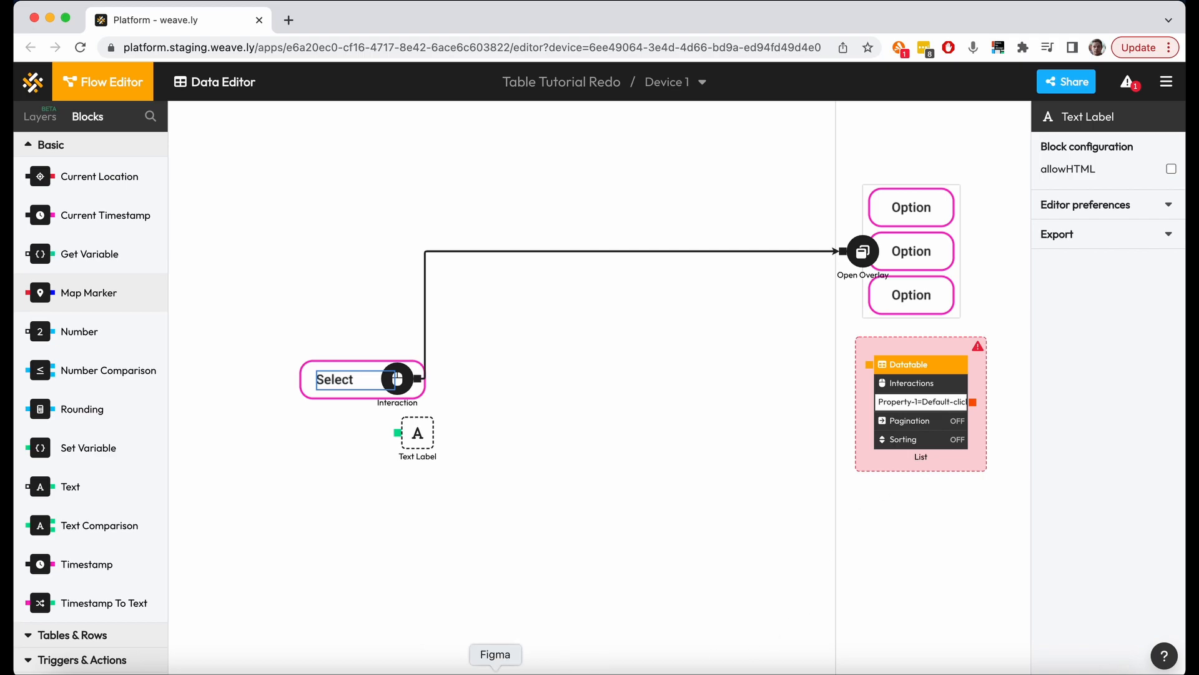
left_click(495, 672)
scroll(533, 250, "up", 3)
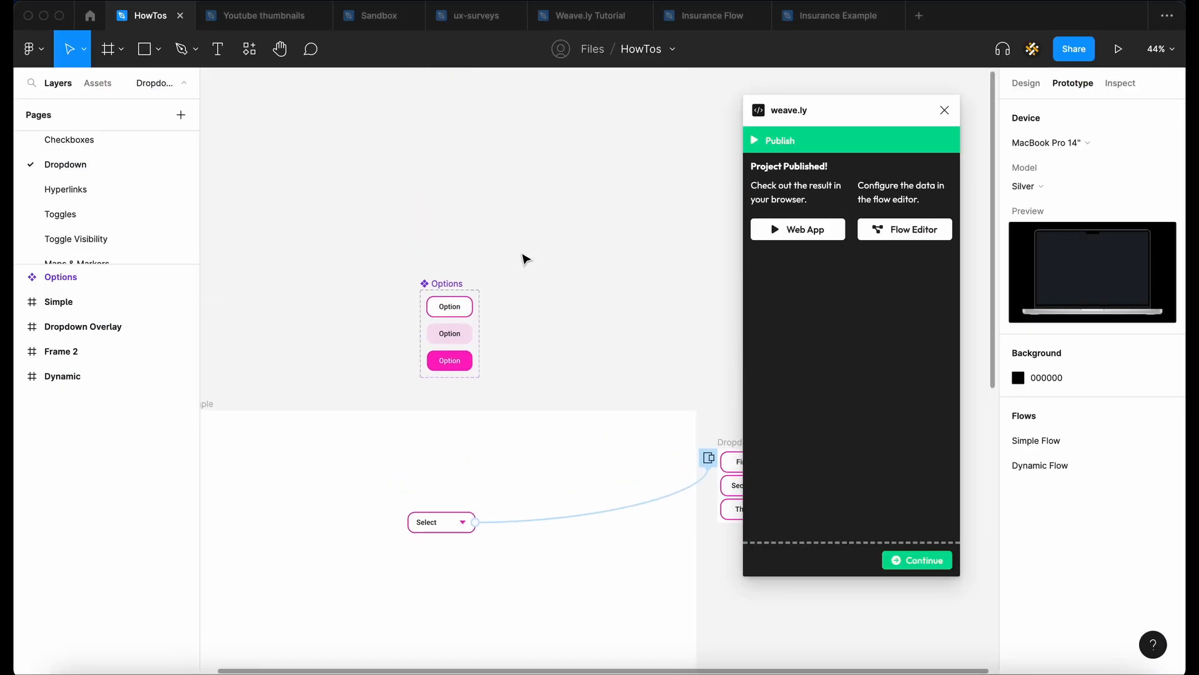
left_click(465, 309)
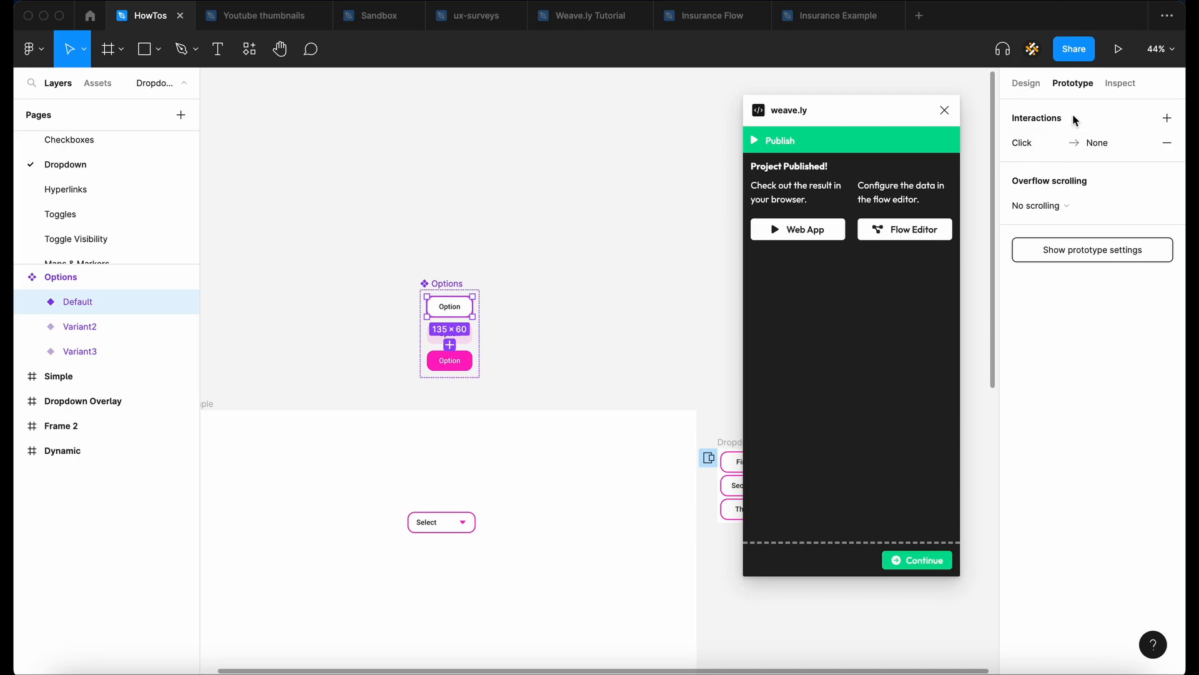
left_click(199, 671)
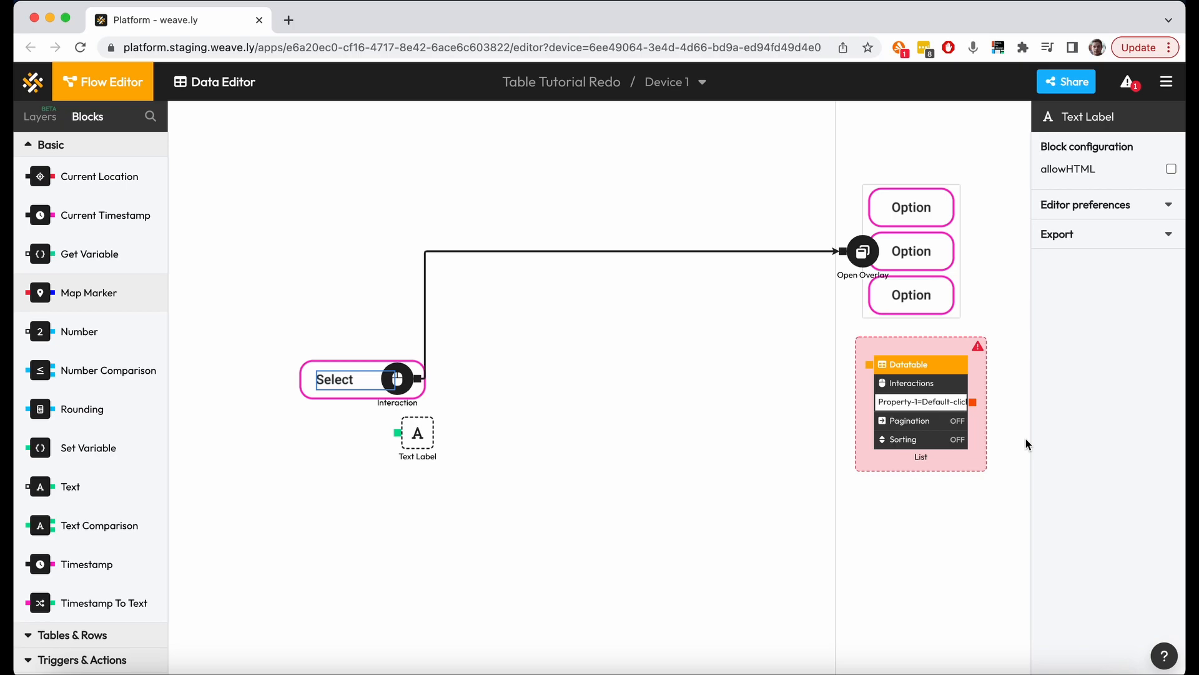
left_click(222, 87)
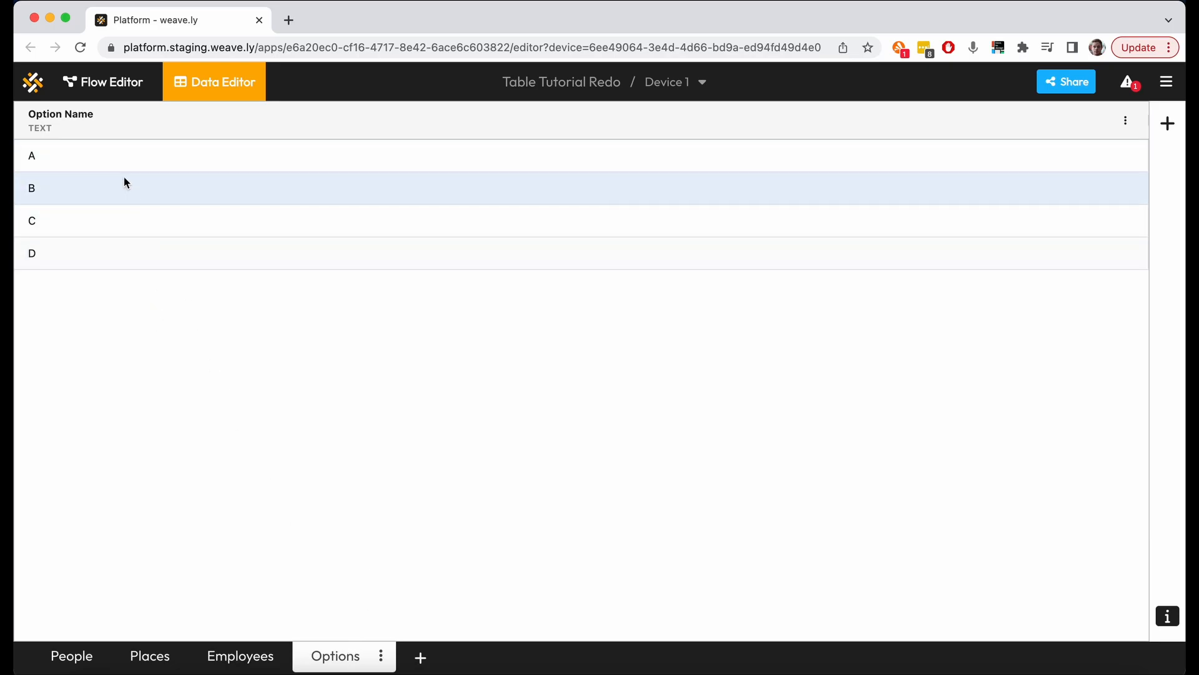
left_click(106, 95)
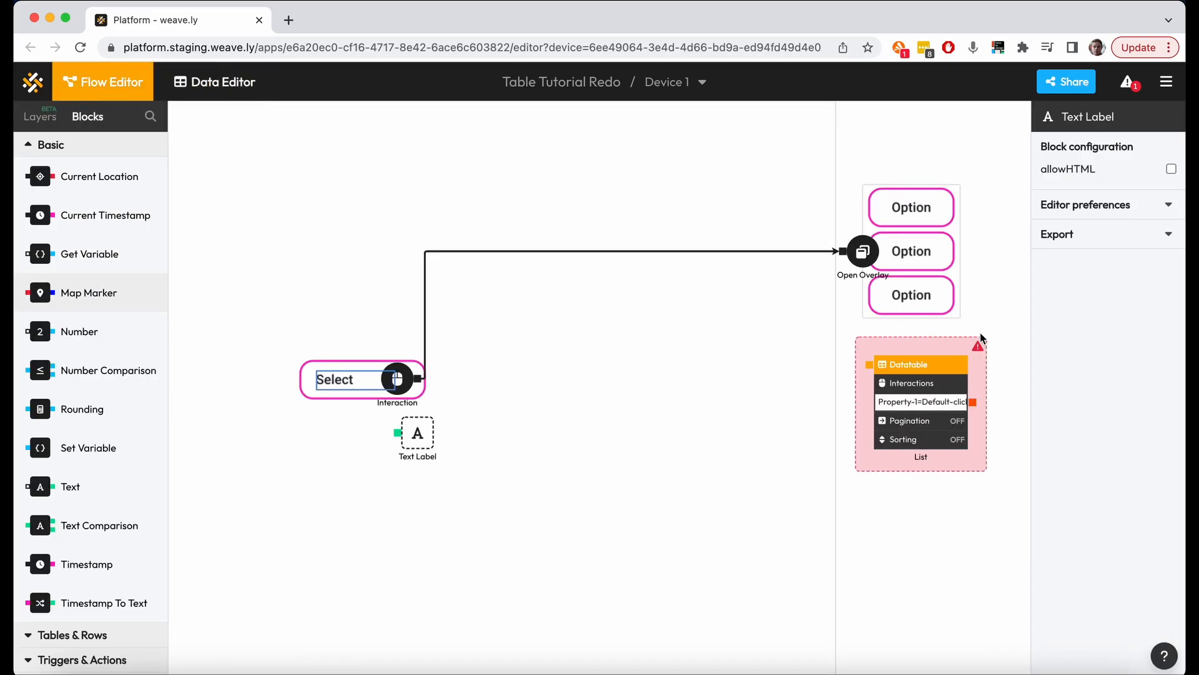
Set the List block's data table to Options and map its label-text layer to Option Name.
left_click(945, 367)
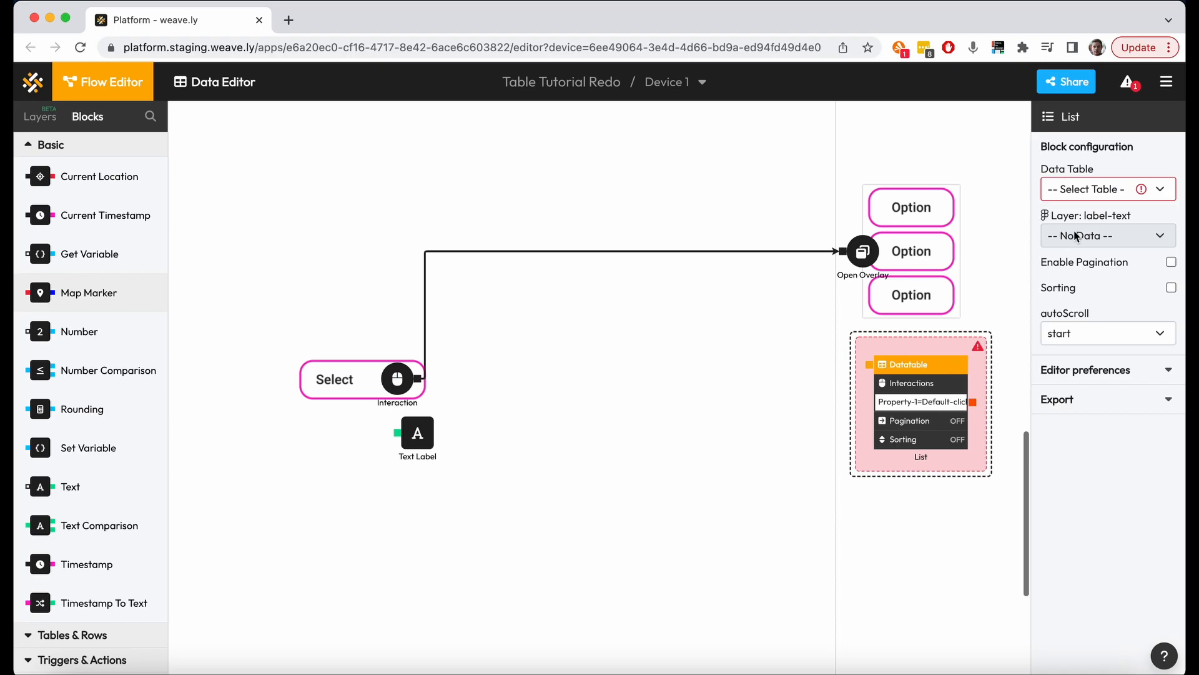
left_click(1119, 196)
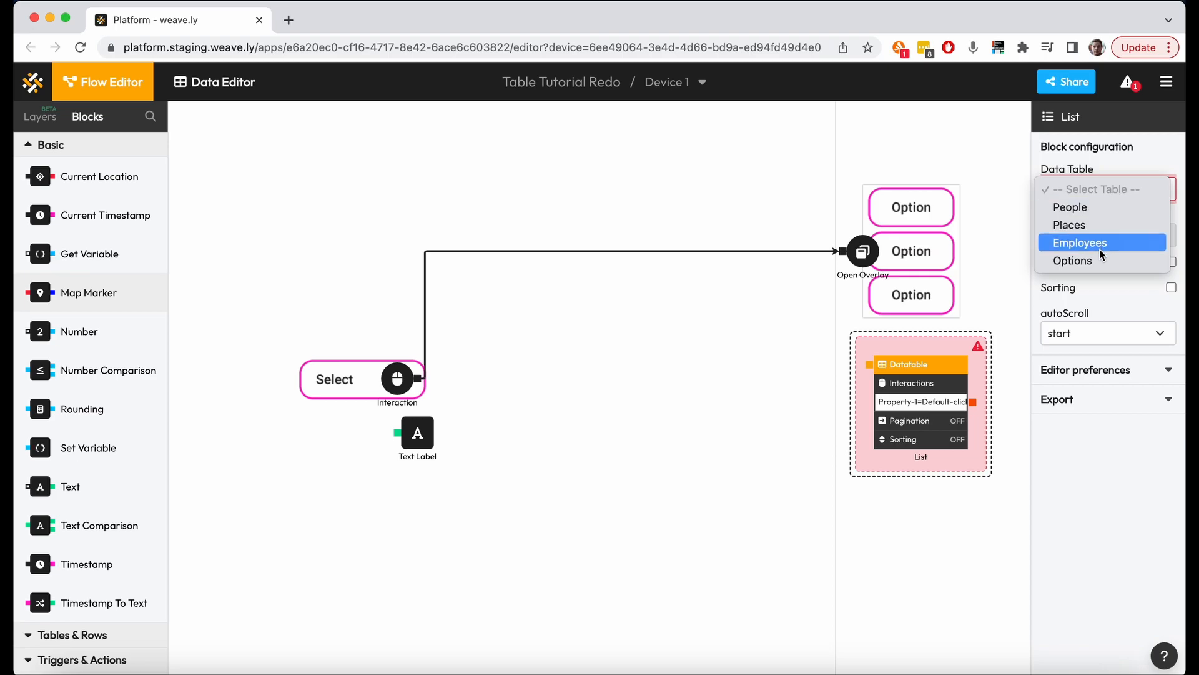
left_click(1065, 261)
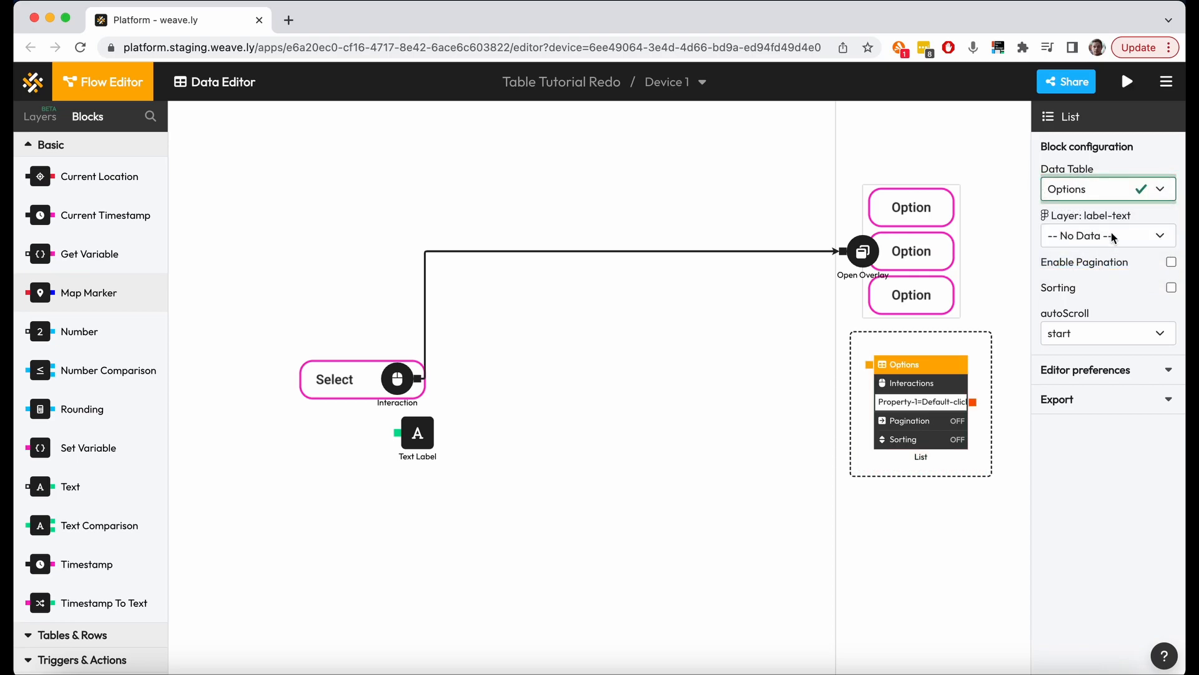
left_click(1112, 237)
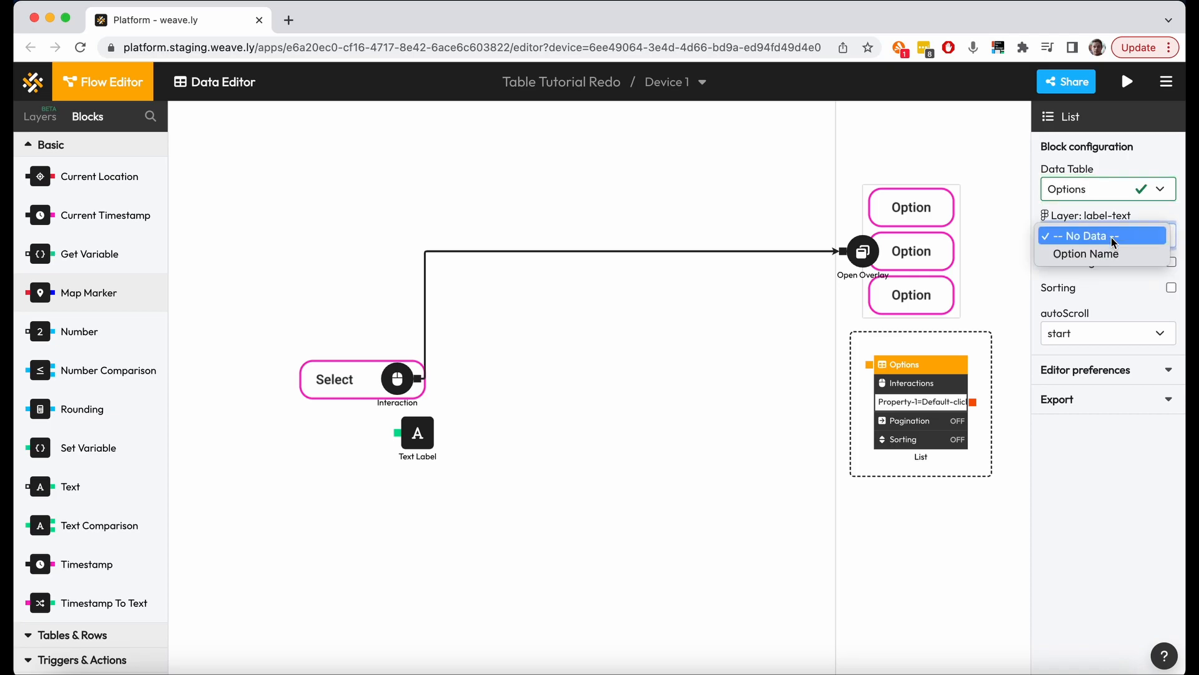
left_click(1112, 254)
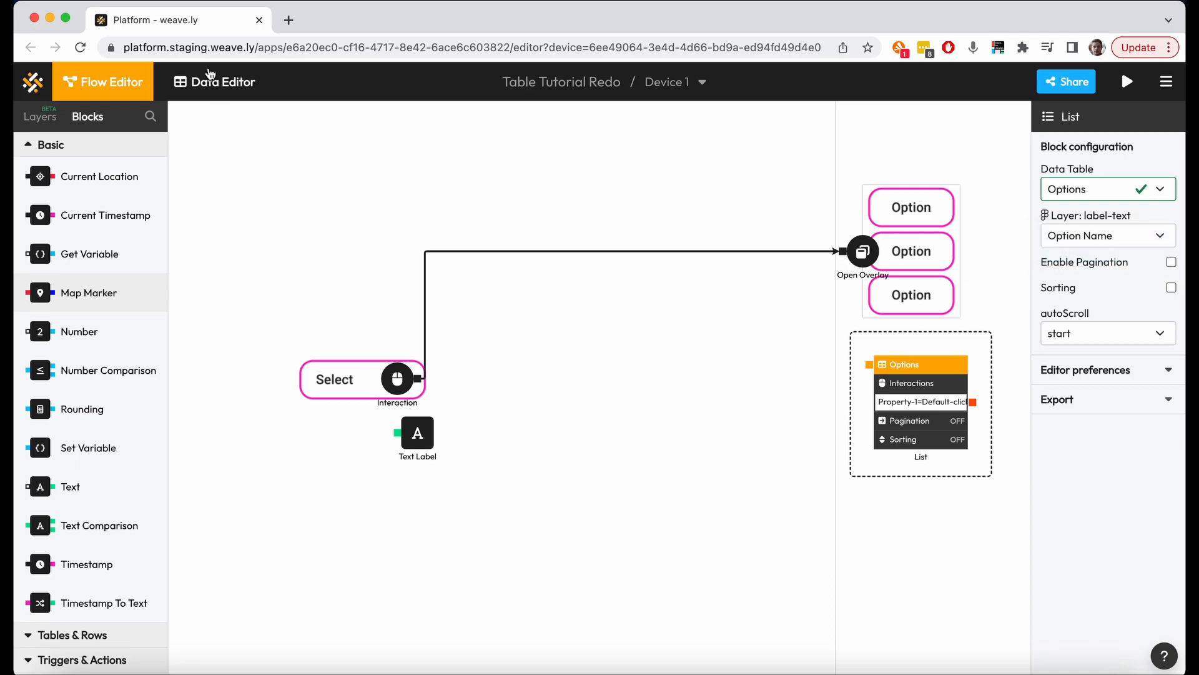
Review the Options table in the Data Editor and add a Table block beside the List block in the Flow Editor.
left_click(209, 80)
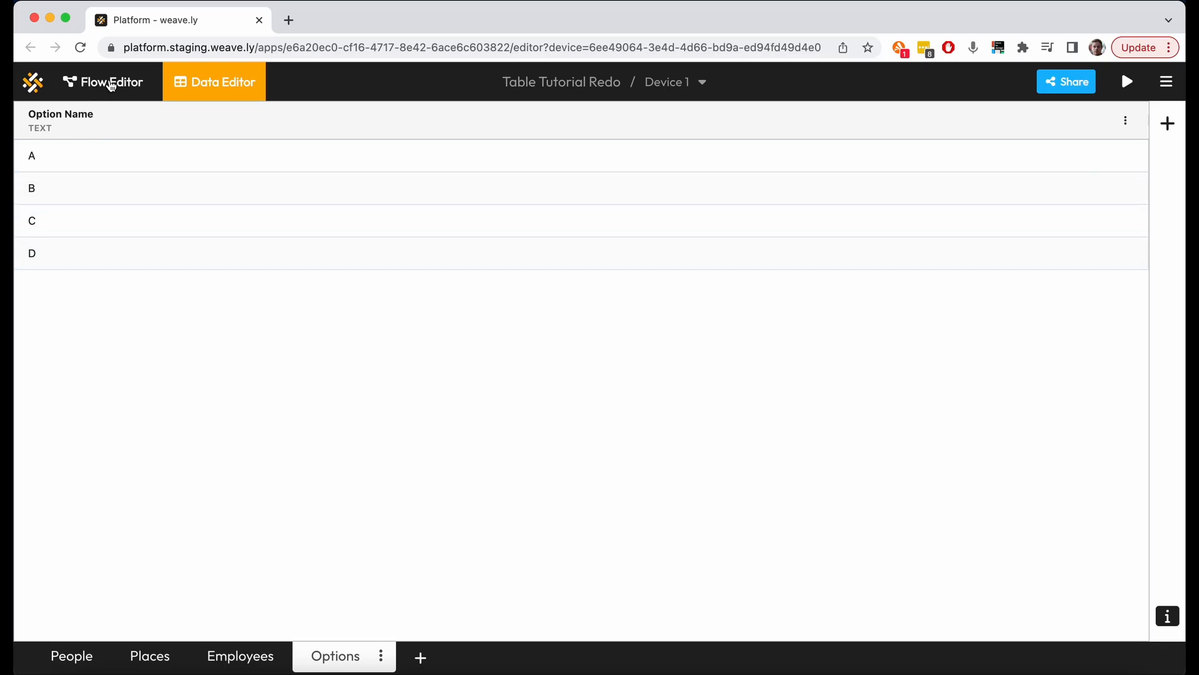
left_click(112, 85)
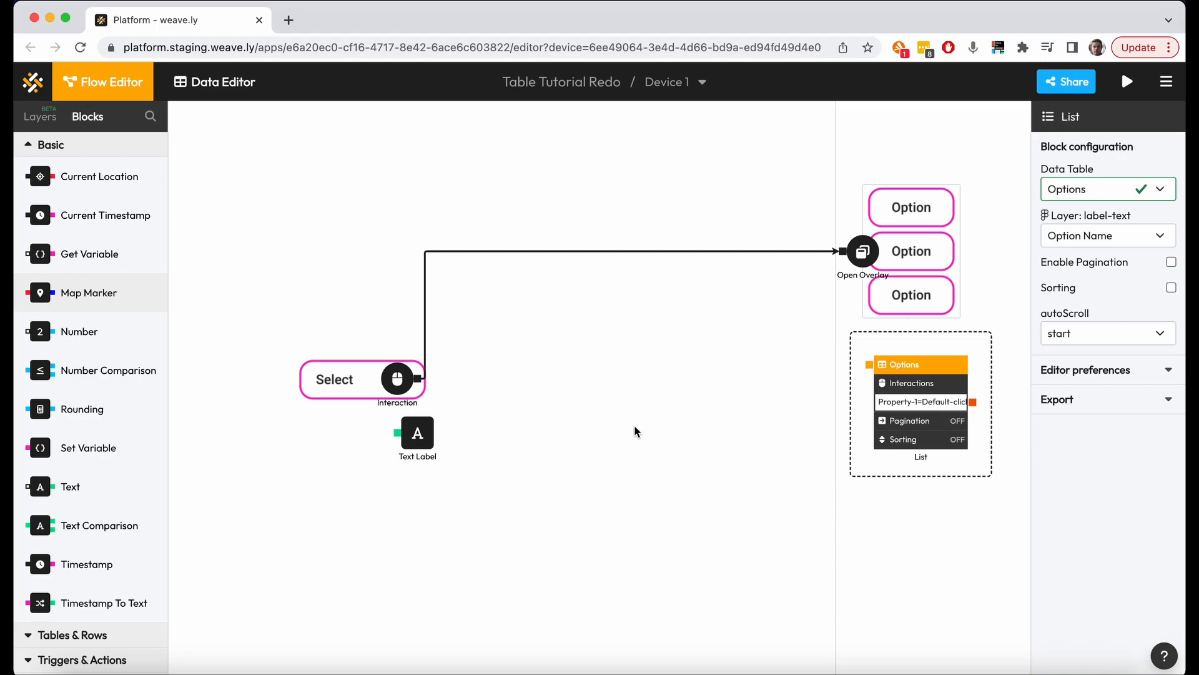
left_click(149, 116)
type("Tabl")
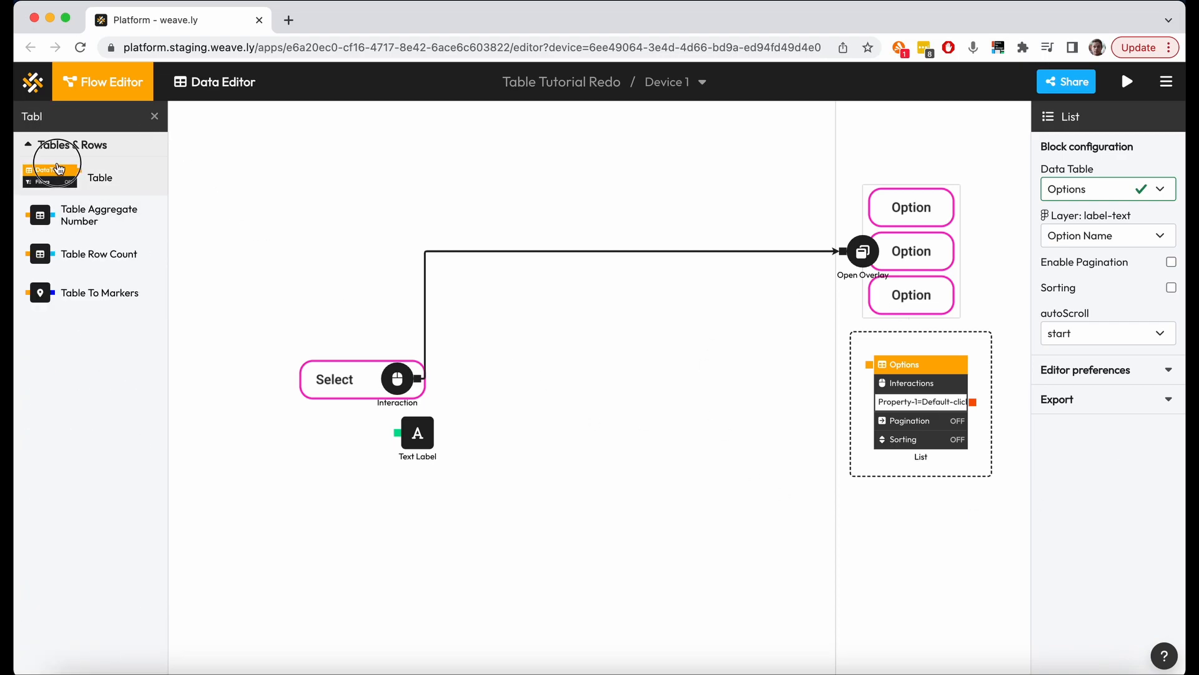
left_click_drag(50, 176, 774, 386)
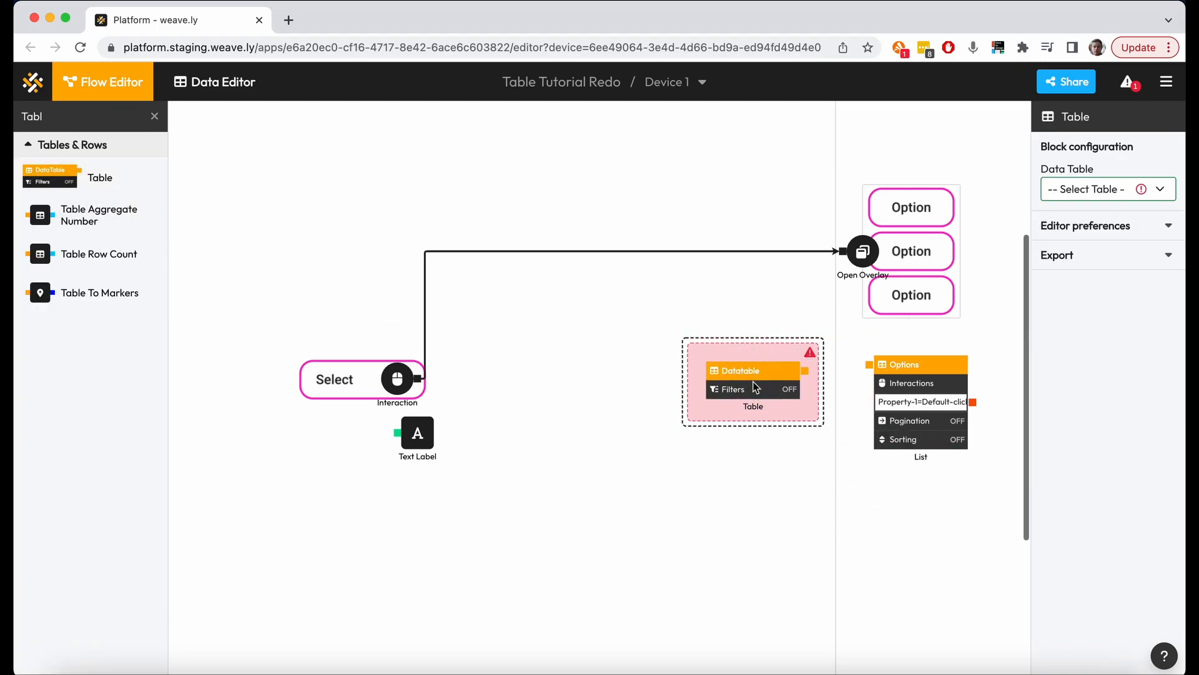
Set the Table block's data table to Options and connect its output to the List block's table input.
left_click(1099, 189)
left_click(1080, 260)
left_click_drag(806, 371, 869, 365)
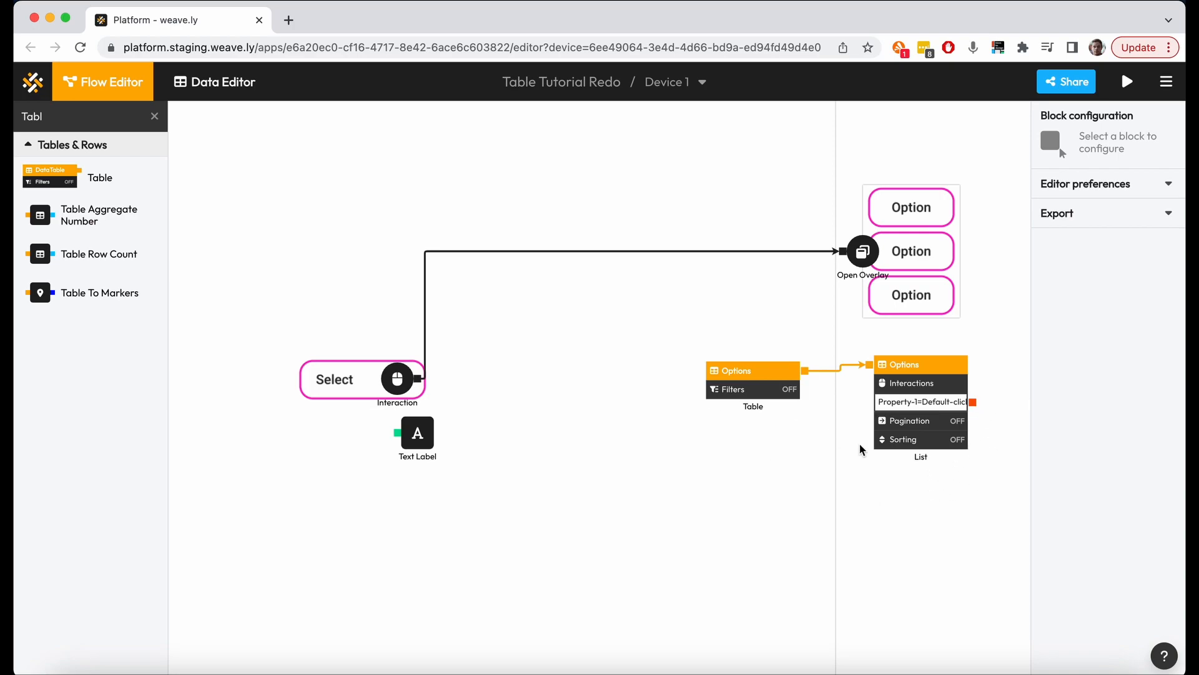
Add a Get Row block below the List block and set its data table to Options.
key("BackSpace")
key("BackSpace")
key("BackSpace")
key("BackSpace")
type("get")
left_click_drag(50, 243, 915, 532)
left_click(915, 532)
left_click(1116, 193)
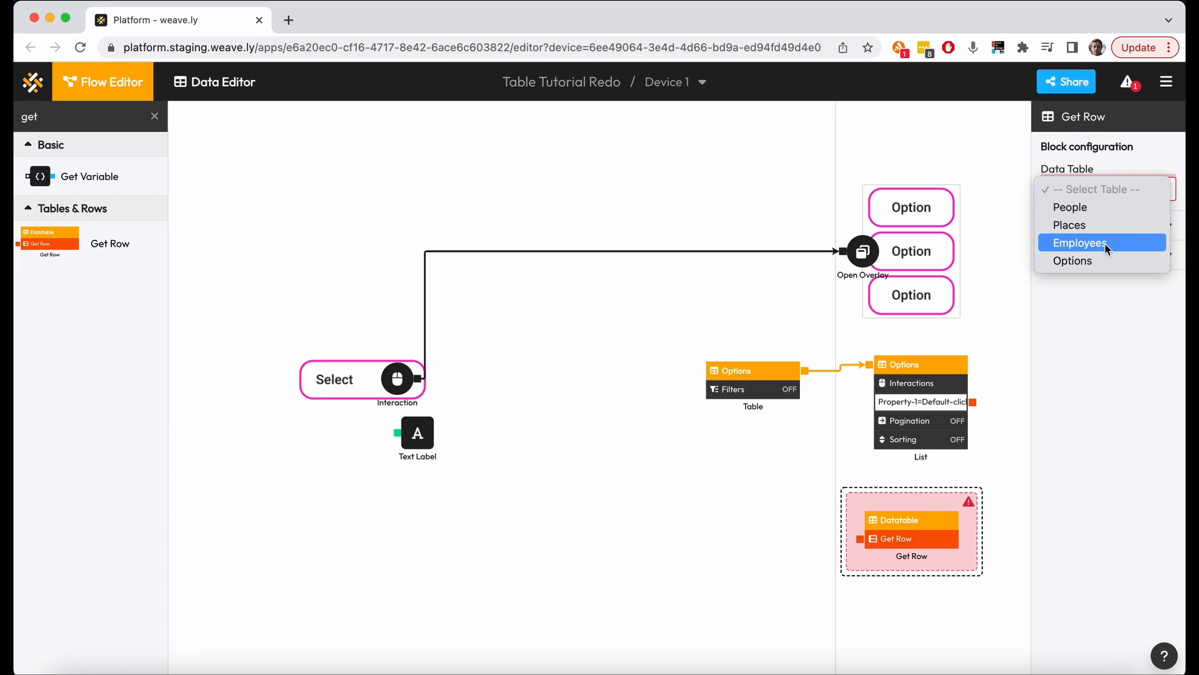
left_click(1100, 261)
left_click(958, 610)
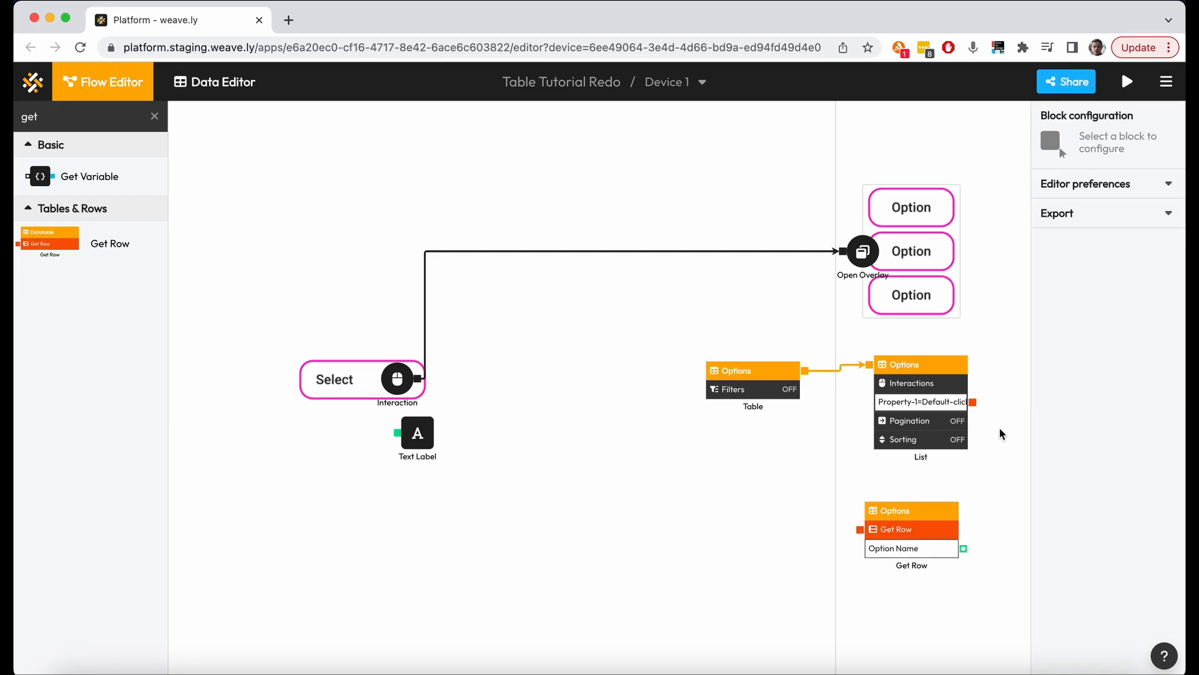
Connect the List block's Default option interaction to Get Row, and Get Row's Option Name output to the Text Label block.
left_click_drag(973, 401, 860, 529)
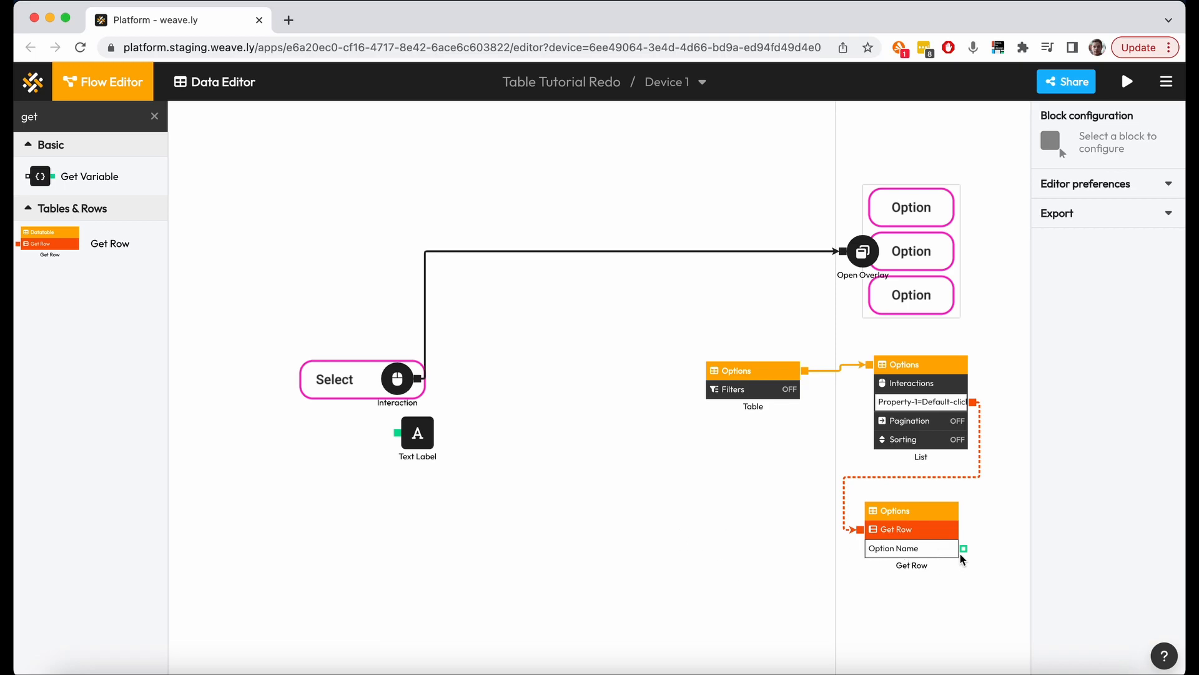
left_click_drag(964, 548, 426, 438)
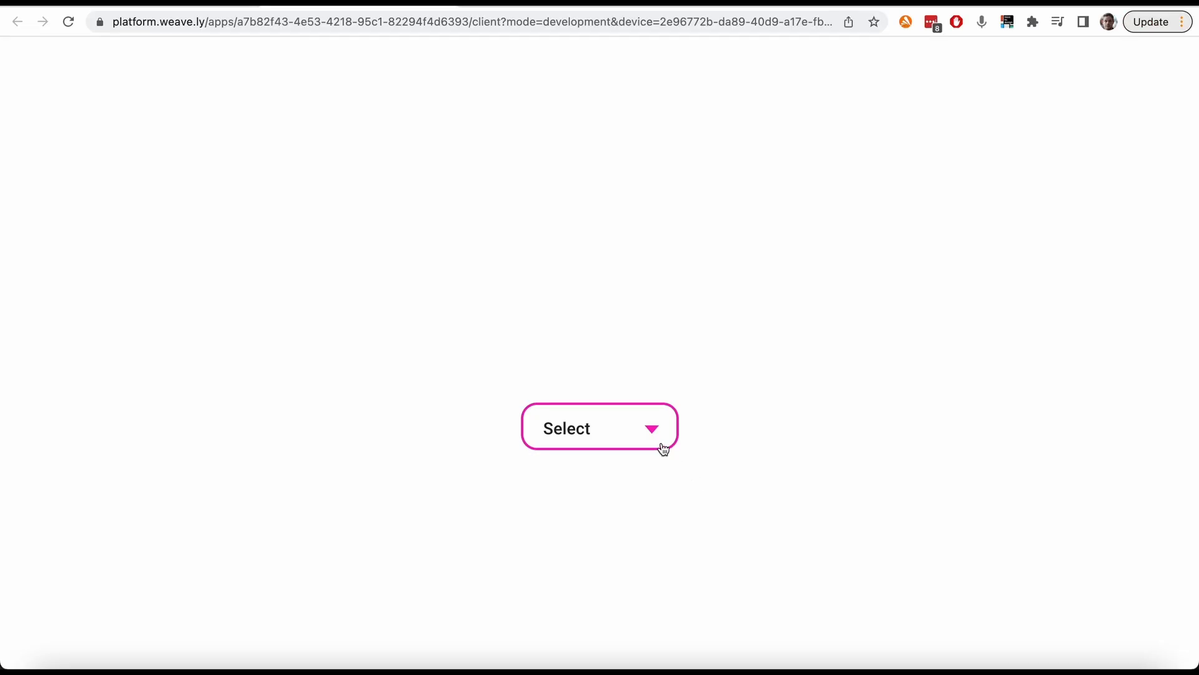
Test the dynamic dropdown in the running app by choosing options C, B, A, D and C in turn.
left_click(660, 446)
left_click(600, 589)
left_click(625, 443)
left_click(594, 533)
left_click(620, 451)
left_click(593, 492)
left_click(634, 437)
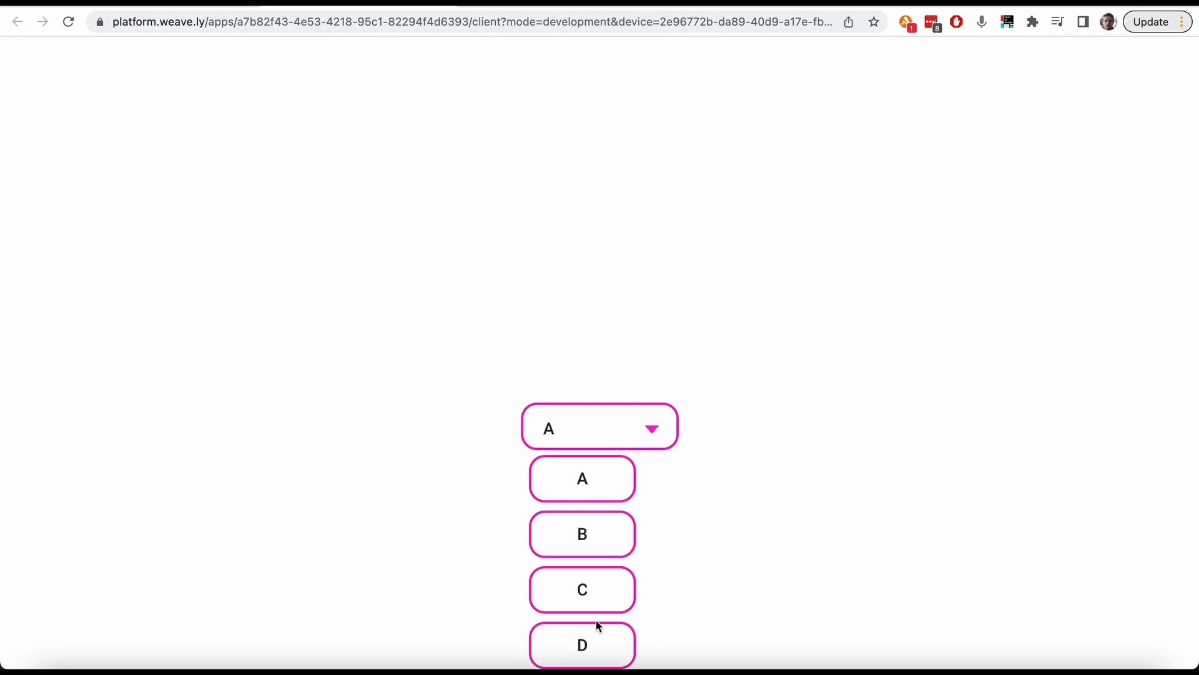
left_click(597, 634)
left_click(602, 431)
left_click(586, 593)
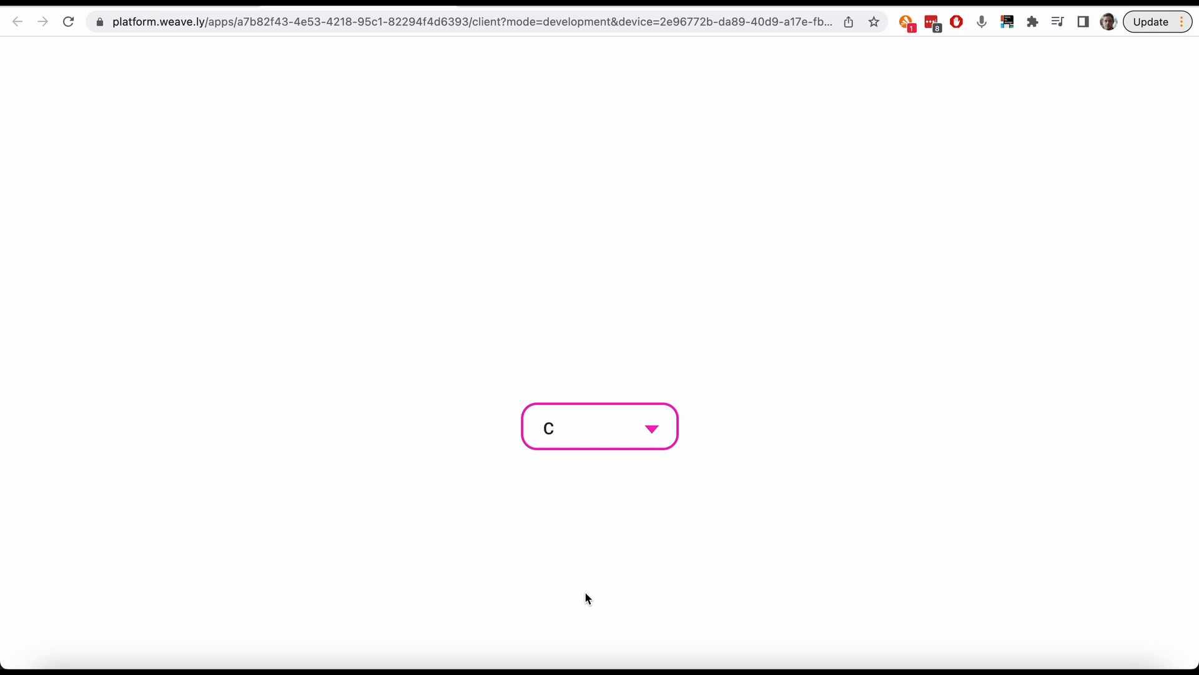